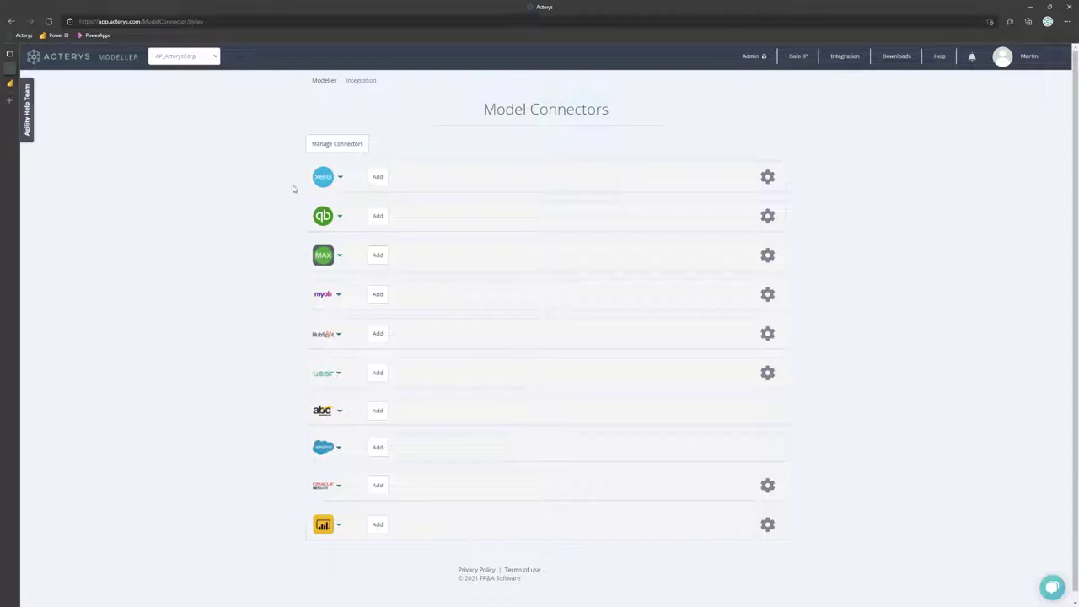
Step: Switch from Acterys Modeller to the Power BI Performance Overview report
click(9, 83)
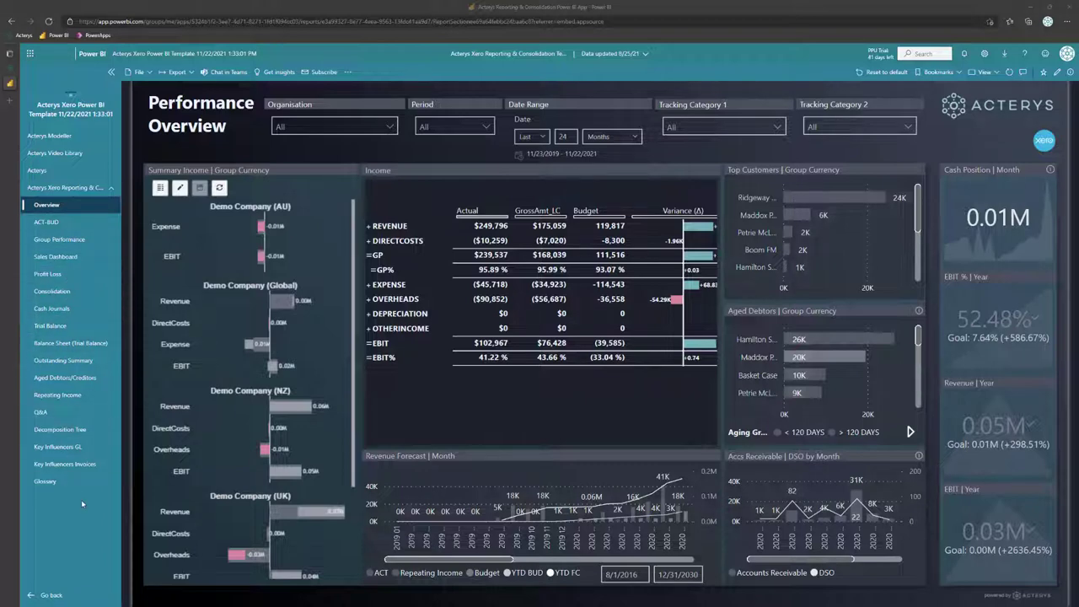
Step: Filter the dashboard's Organisation slicer to Demo Company (AU) only
click(390, 126)
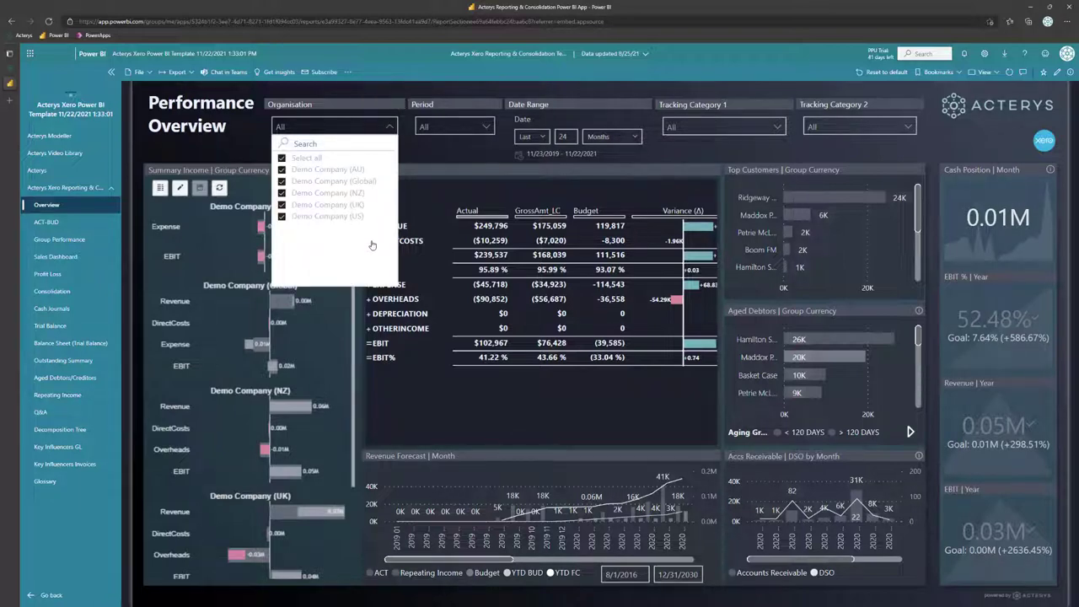
click(412, 161)
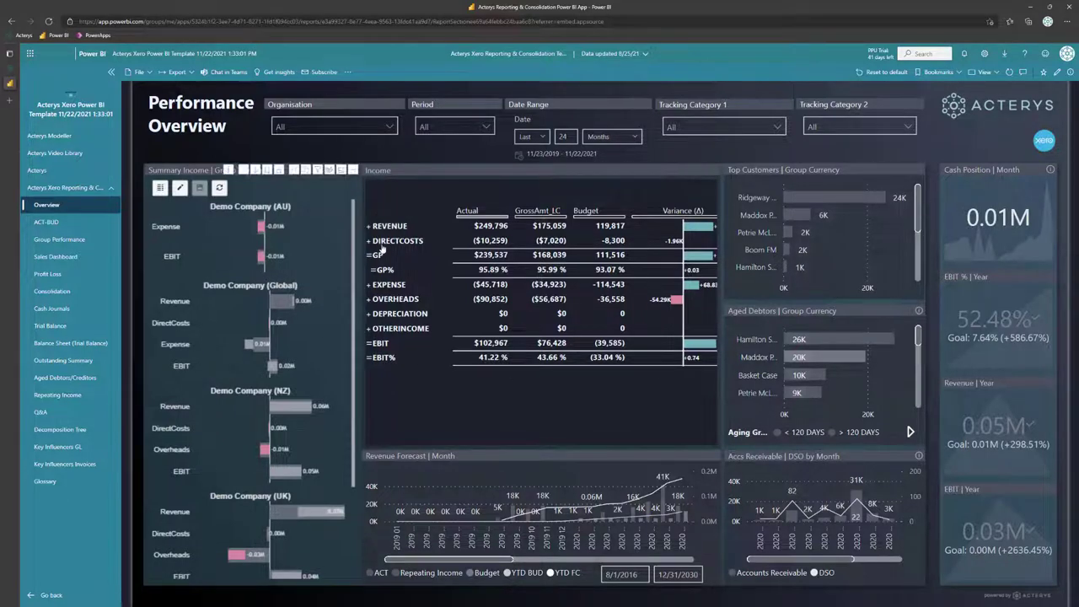
click(393, 127)
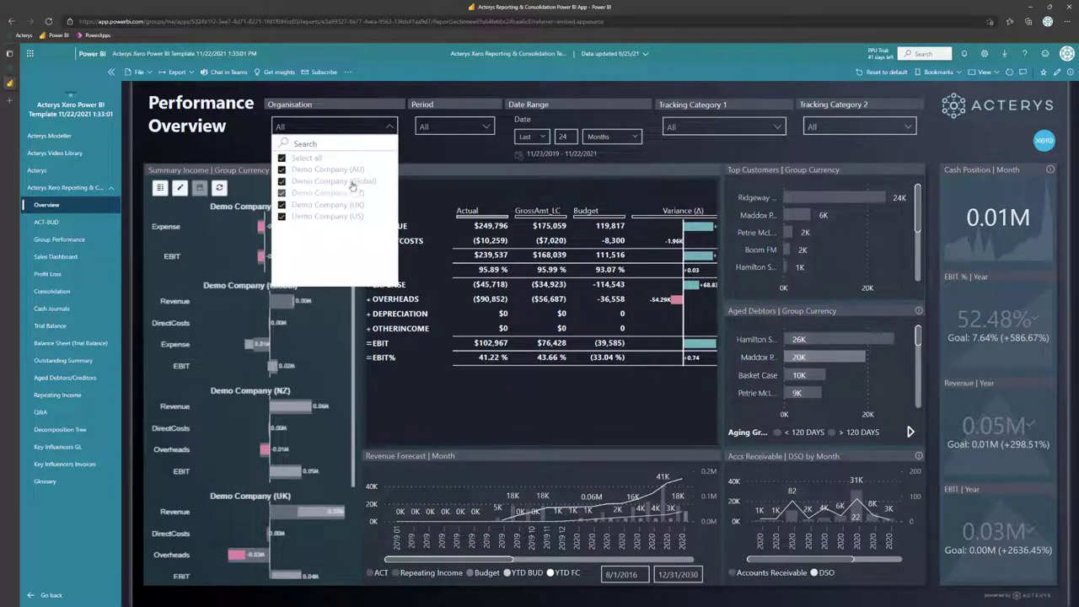
click(327, 170)
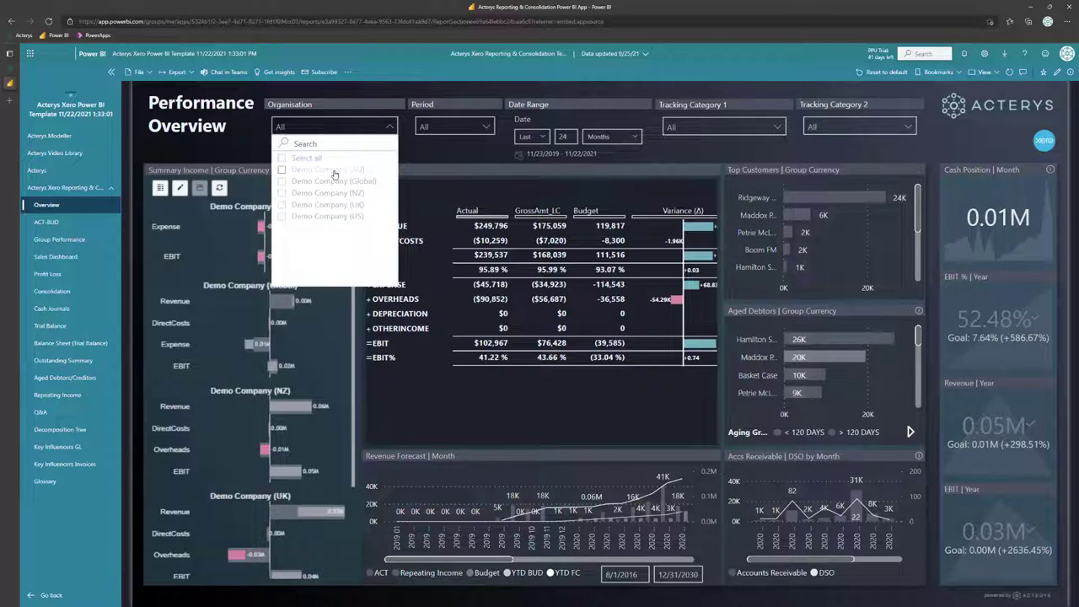
click(415, 160)
Step: Restore the Organisation filter to all companies and go to the Sales Dashboard
click(371, 127)
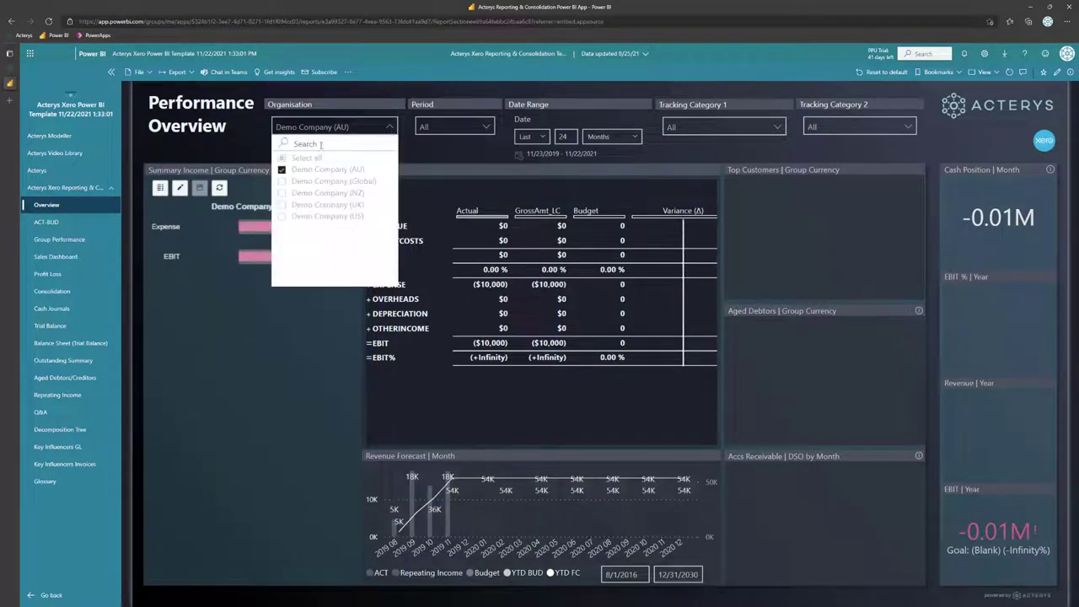
click(310, 159)
click(74, 258)
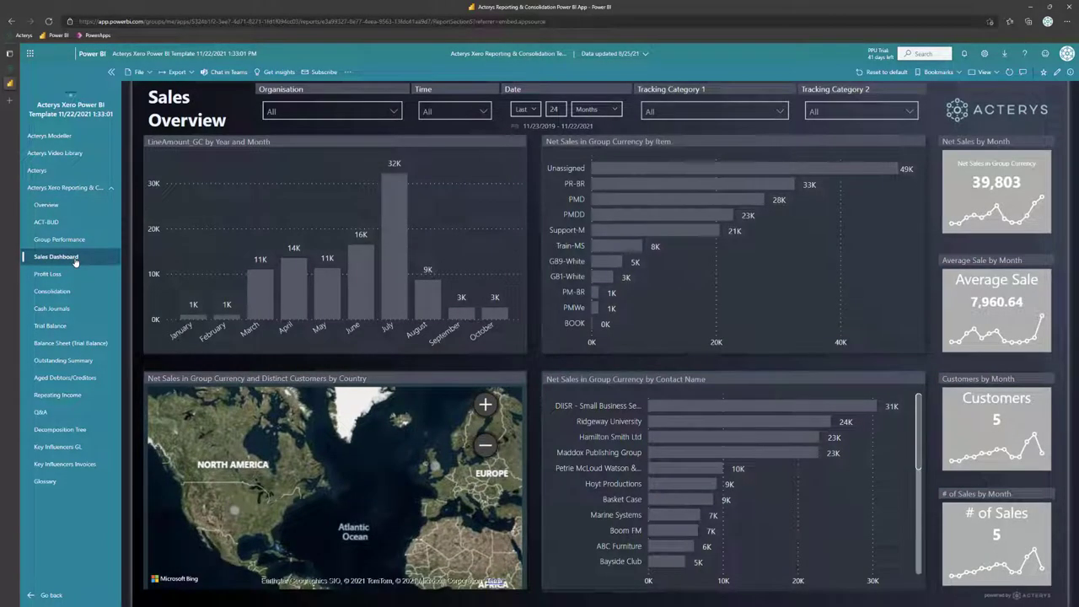
Step: Run Analyze > Explain the increase on July's sales bar
right_click(404, 218)
mouse_move(438, 279)
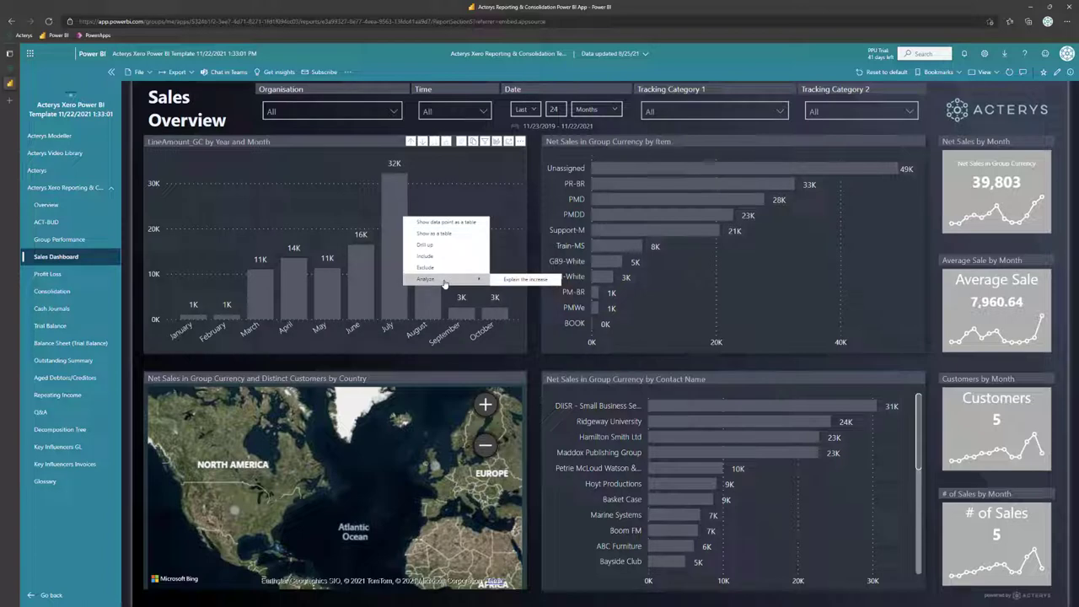
click(523, 279)
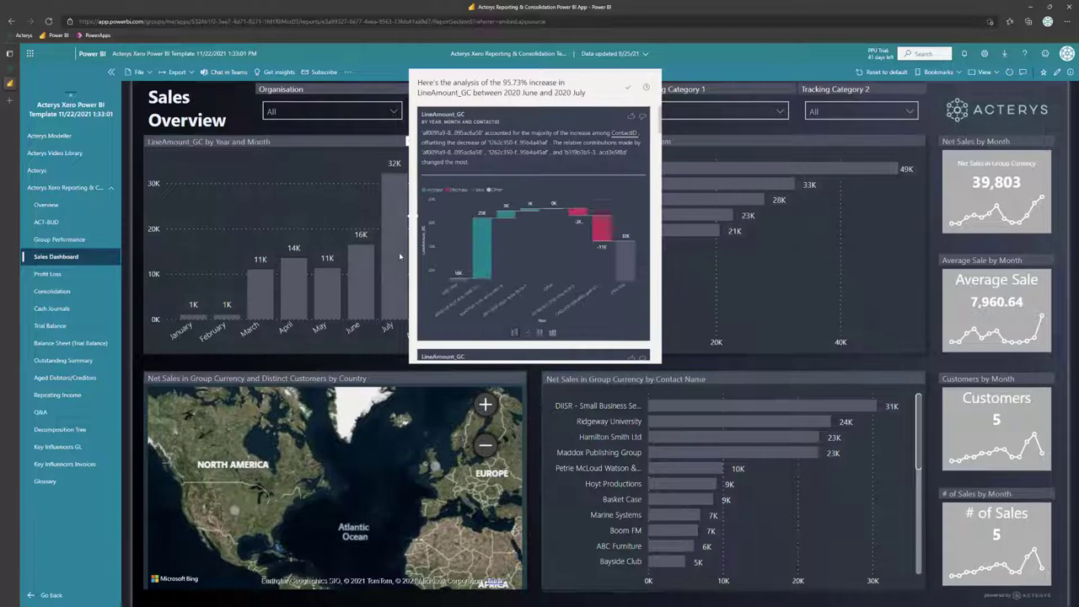
Step: Review the 95.73% increase analysis, close it, and go to the Profit Loss page
scroll(523, 206, down, 5)
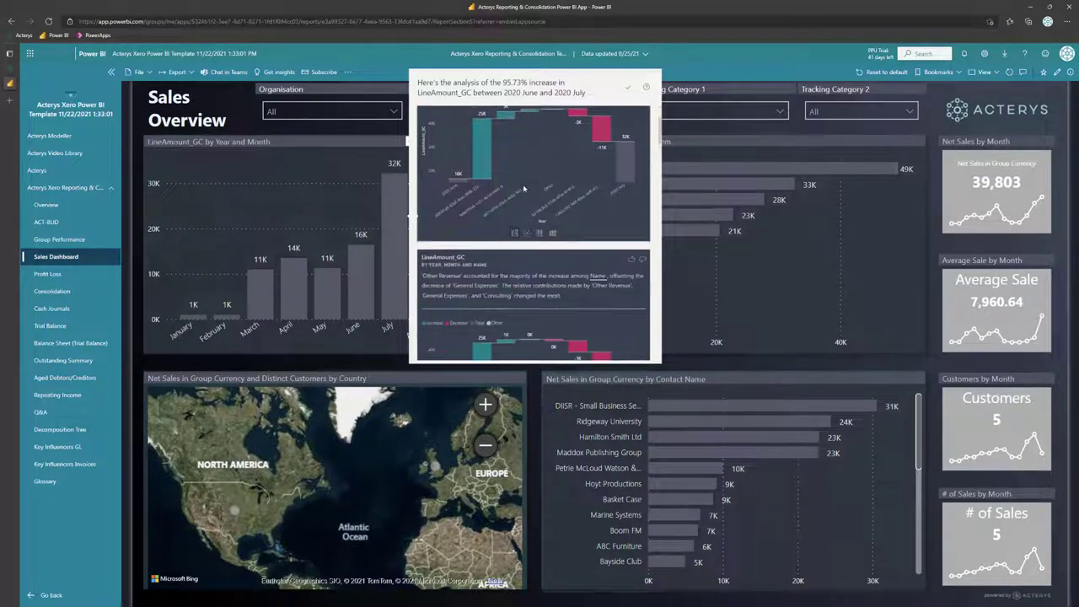
scroll(543, 188, down, 5)
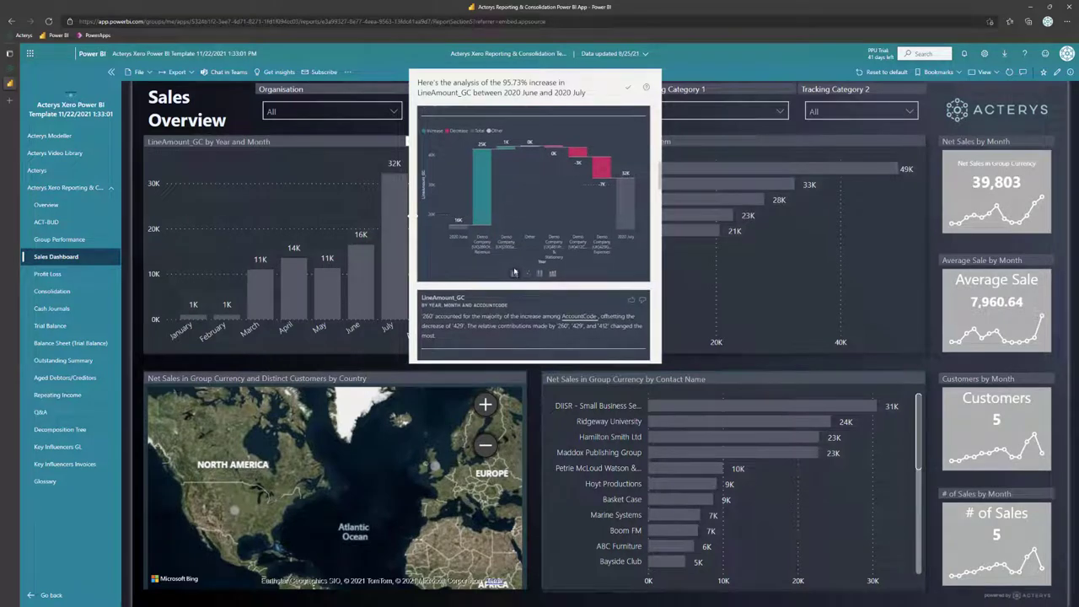
scroll(514, 272, down, 3)
scroll(508, 263, down, 3)
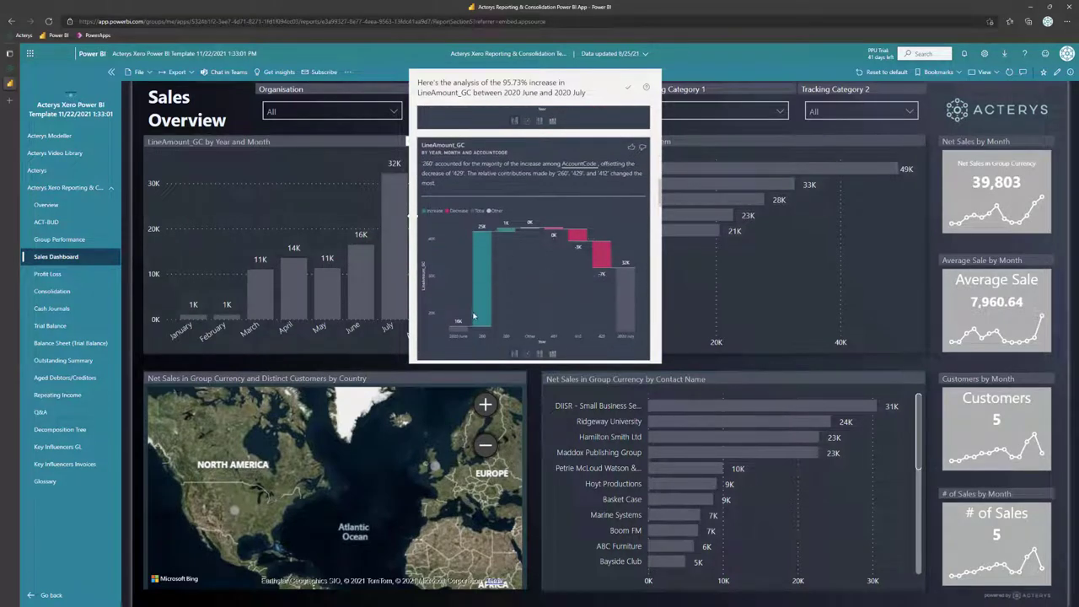
scroll(519, 253, down, 7)
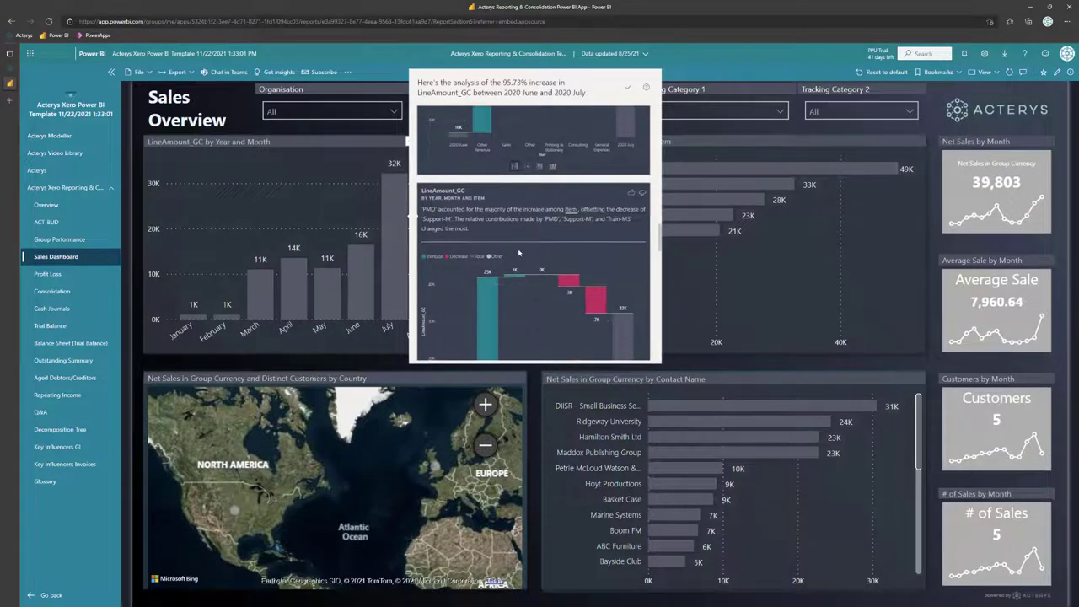
scroll(518, 252, down, 3)
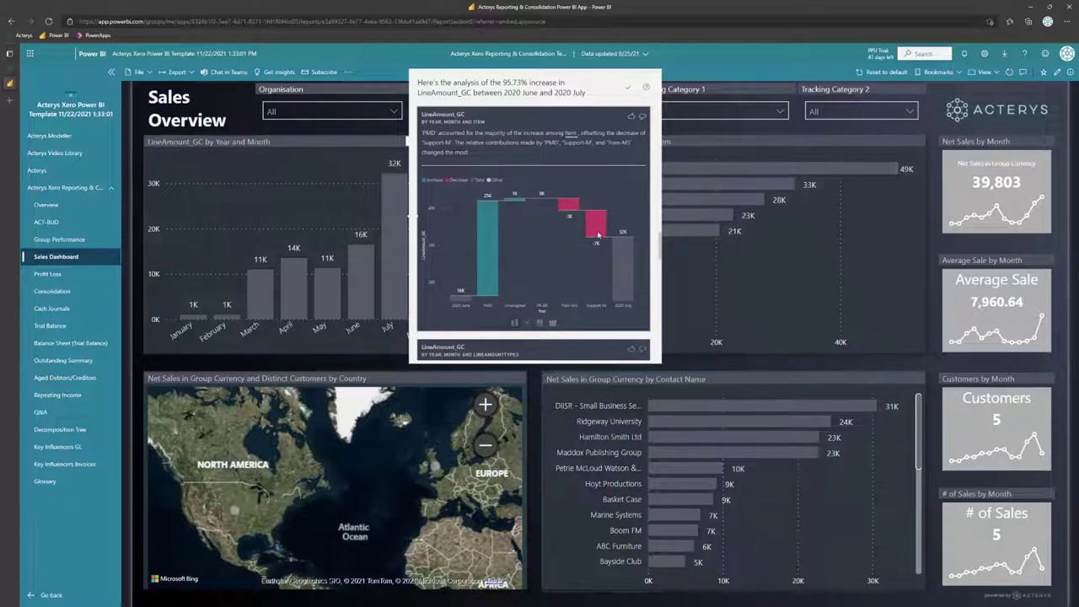
click(254, 127)
click(67, 275)
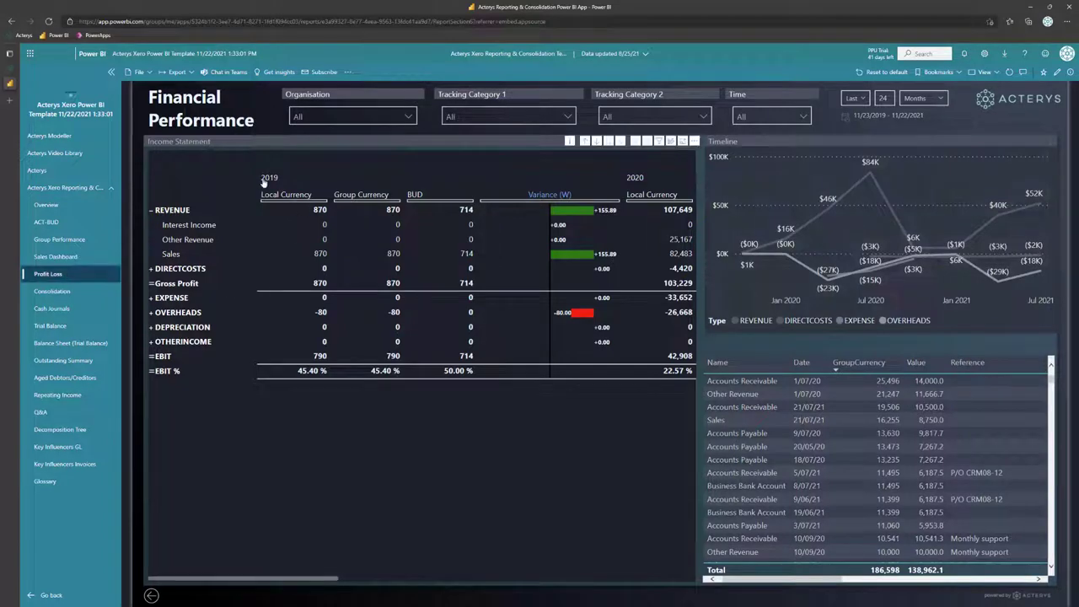
mouse_move(263, 181)
click(549, 199)
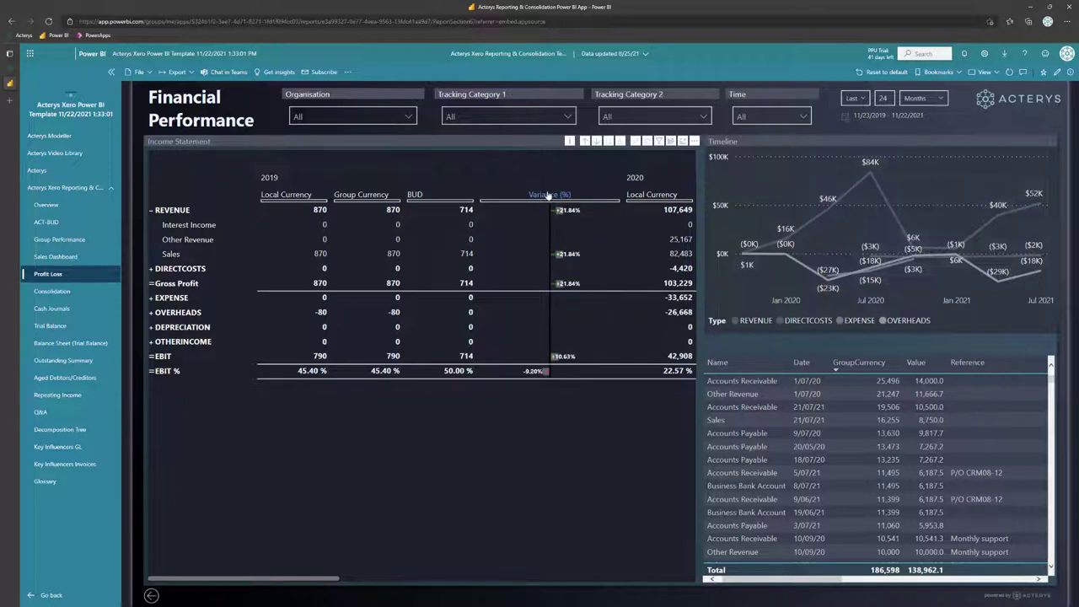
click(549, 196)
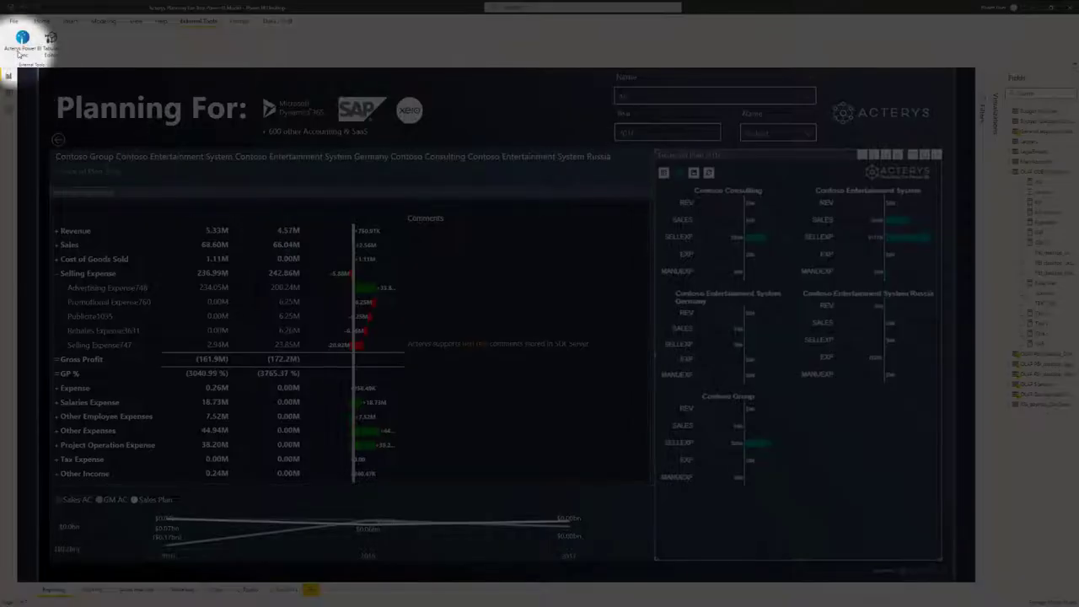
Step: Fetch the MainAccounts table rows with the Acterys Power BI Sync external tool
click(19, 43)
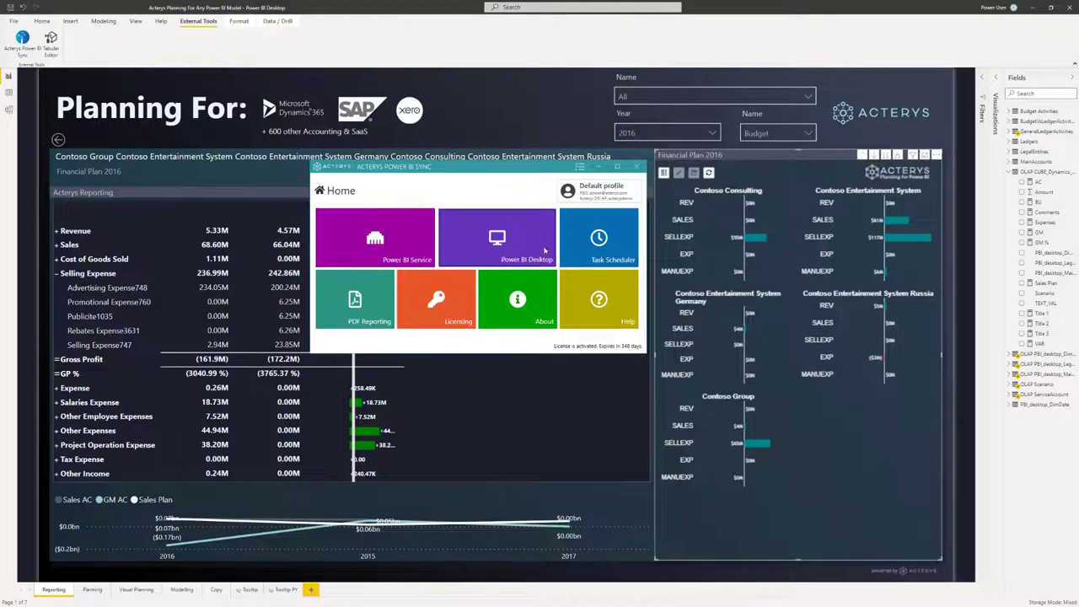
click(491, 236)
click(391, 237)
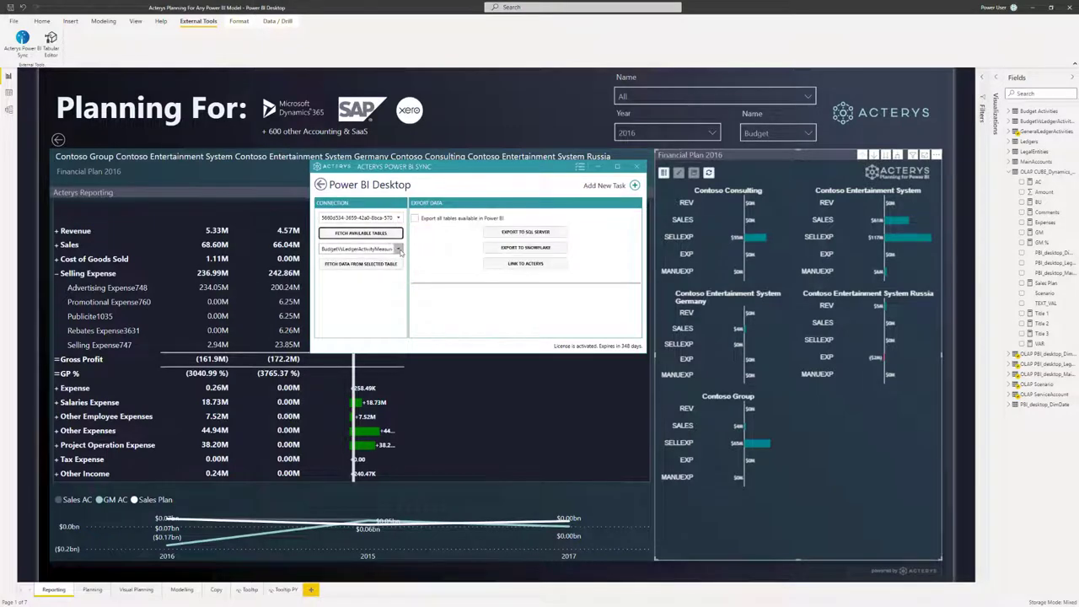
click(398, 249)
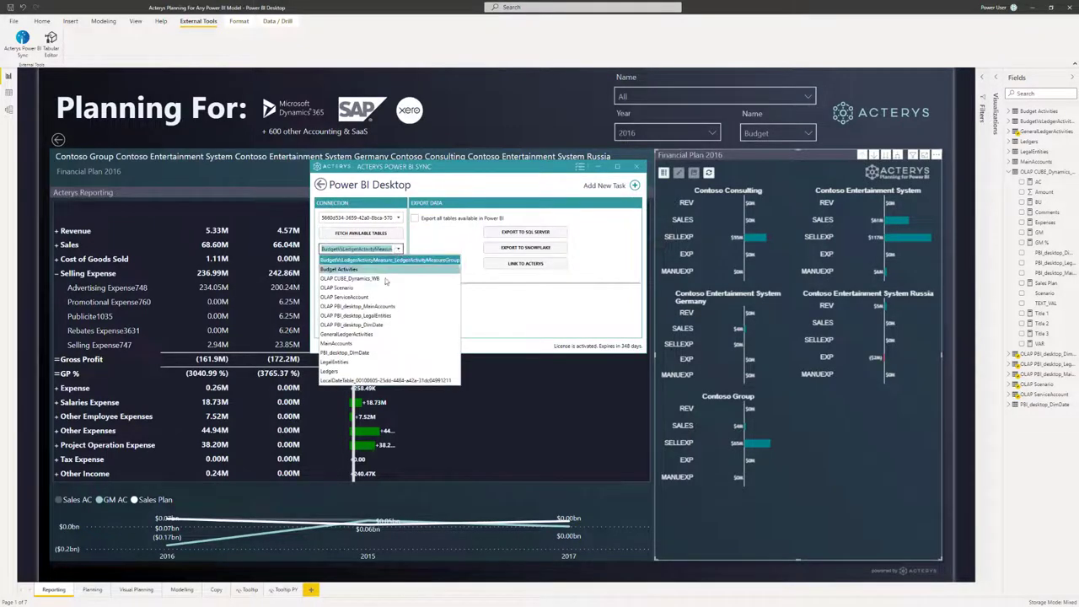
click(346, 343)
click(370, 267)
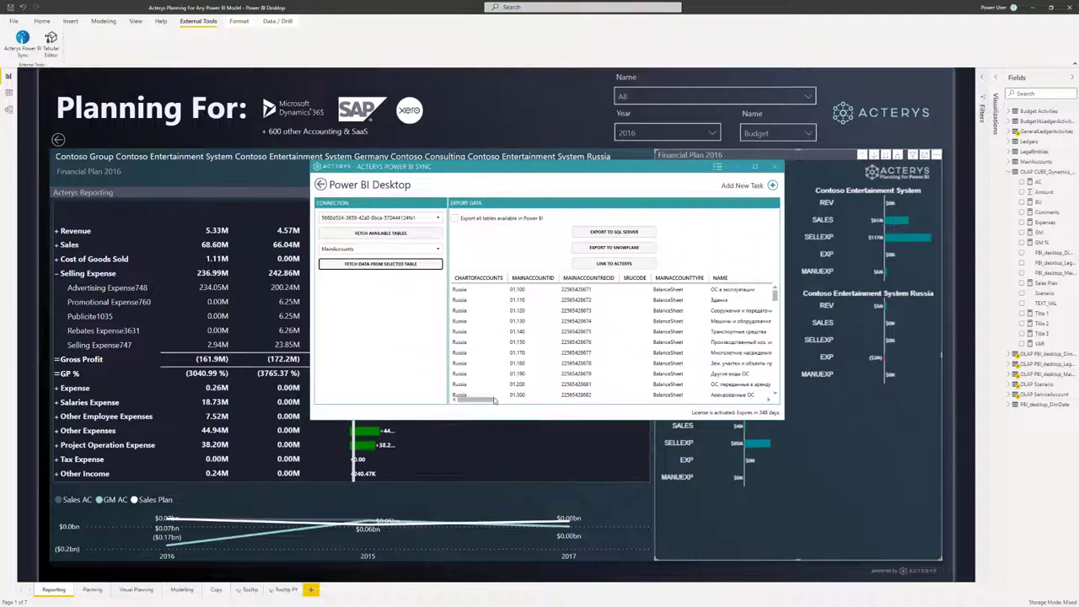
mouse_move(477, 401)
mouse_down()
mouse_move(663, 406)
mouse_move(463, 411)
mouse_up()
click(774, 166)
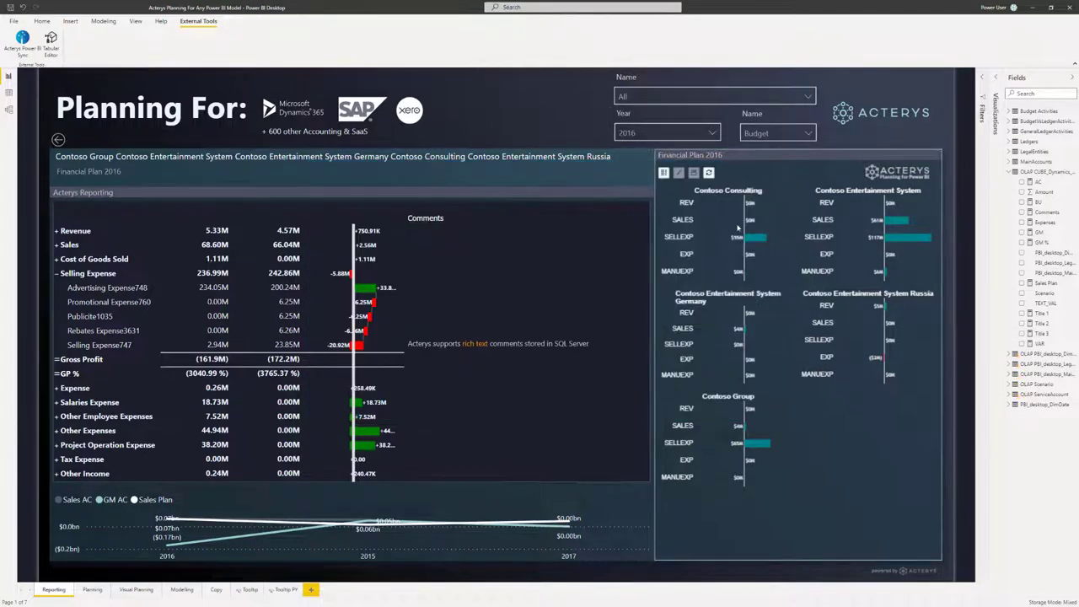
Step: Use Amount as the Financial Plan value and raise Contoso Consulting's EXP plan to about $42M
click(851, 267)
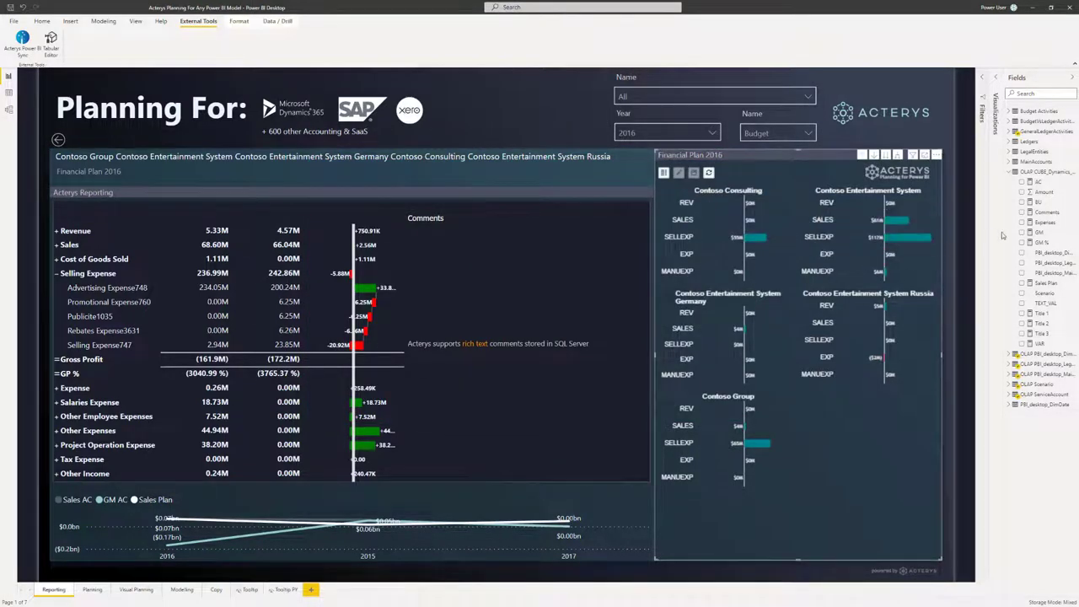
click(996, 77)
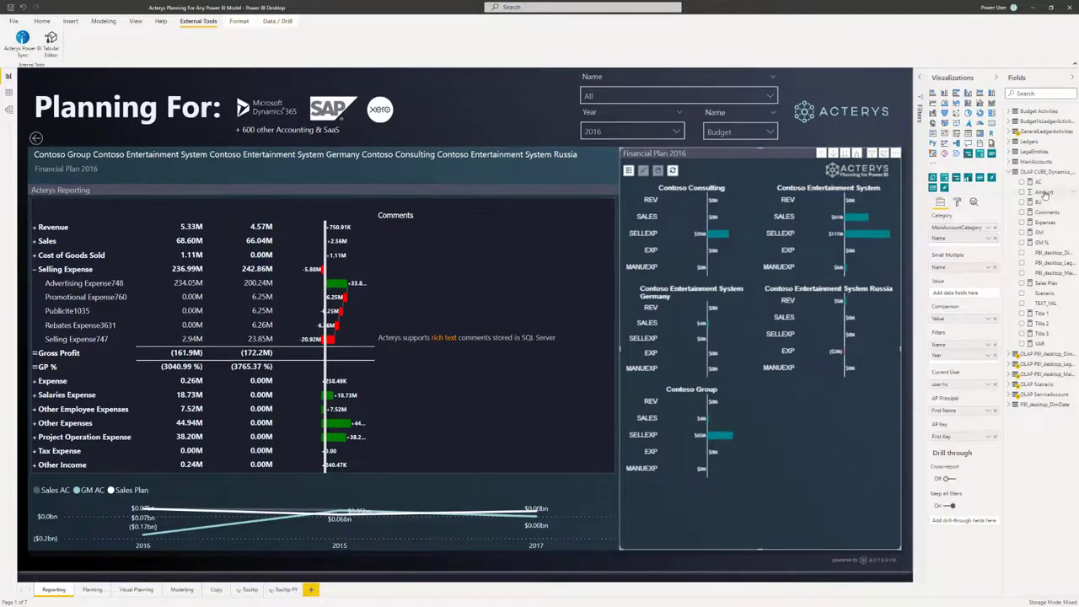
drag(1045, 192, 975, 299)
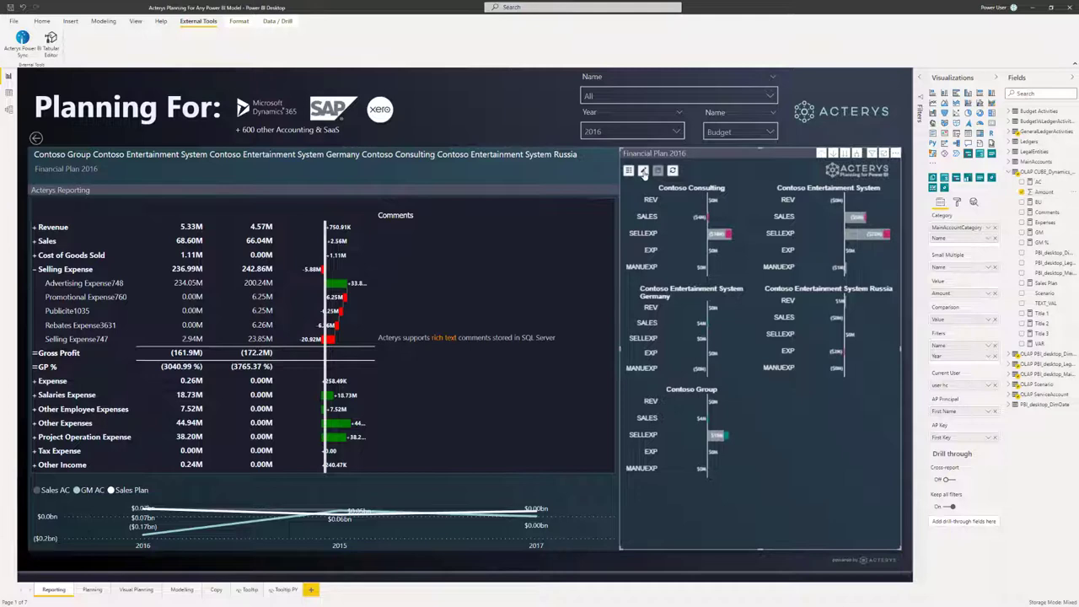
click(644, 172)
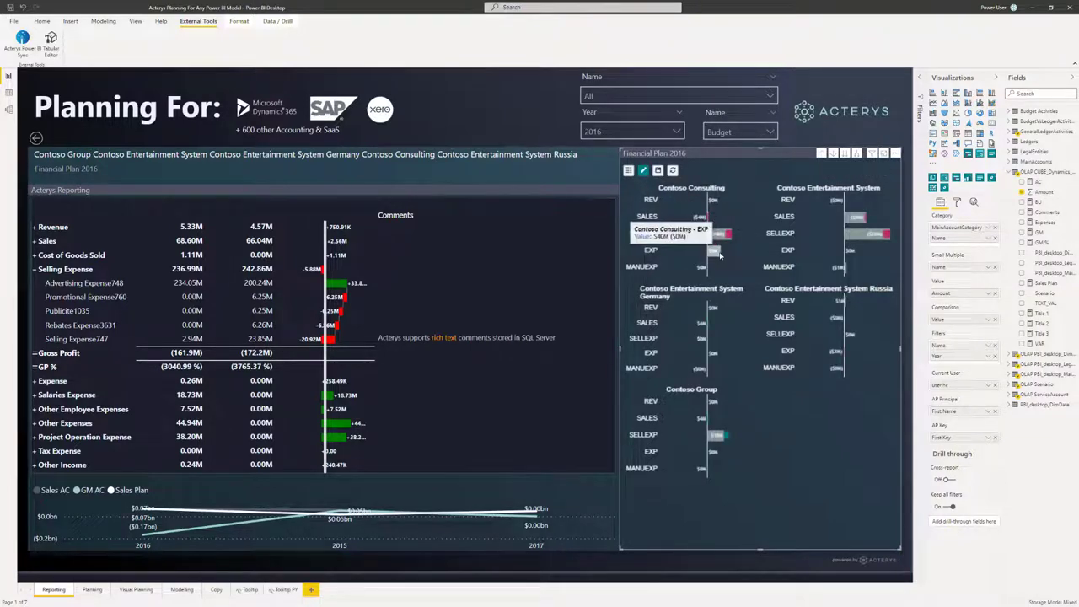
mouse_move(720, 254)
mouse_down()
mouse_move(733, 257)
mouse_move(721, 255)
mouse_up()
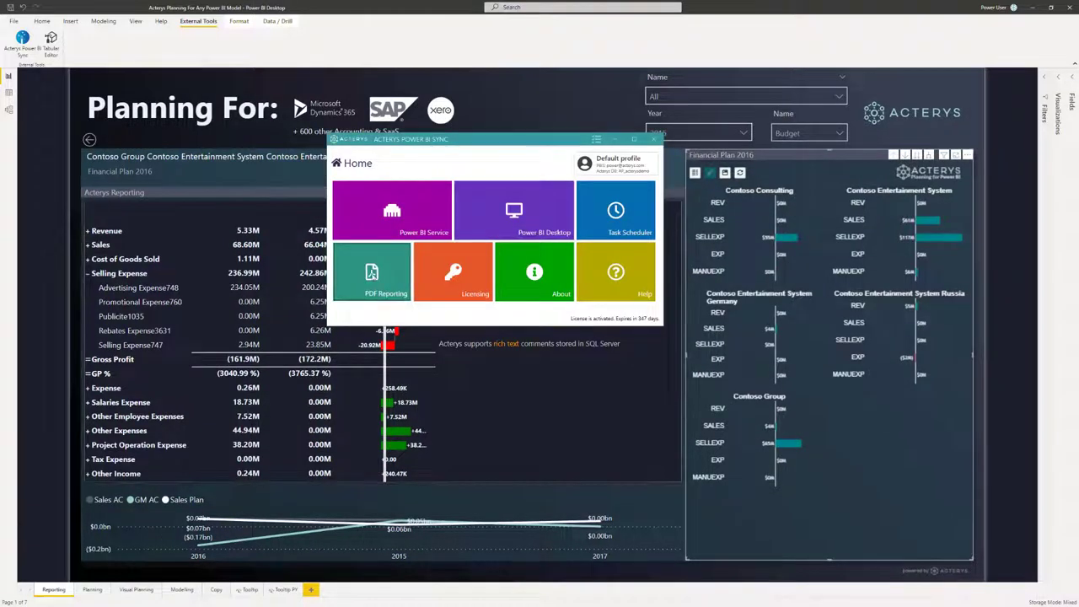
Step: Run the scheduled PDF report now and open the exported PDF to browse its pages
click(375, 276)
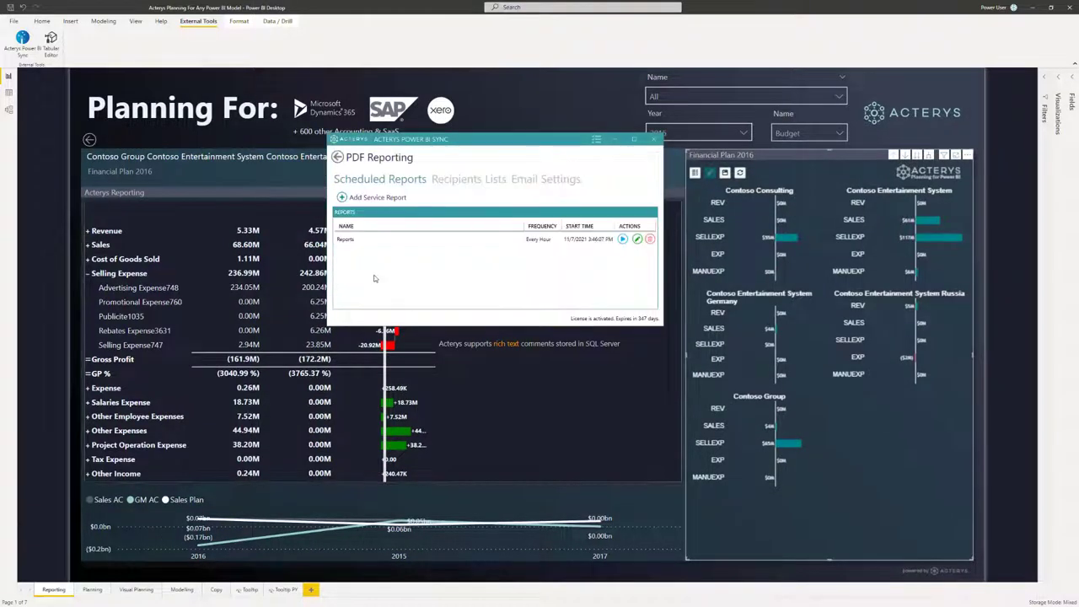
click(622, 238)
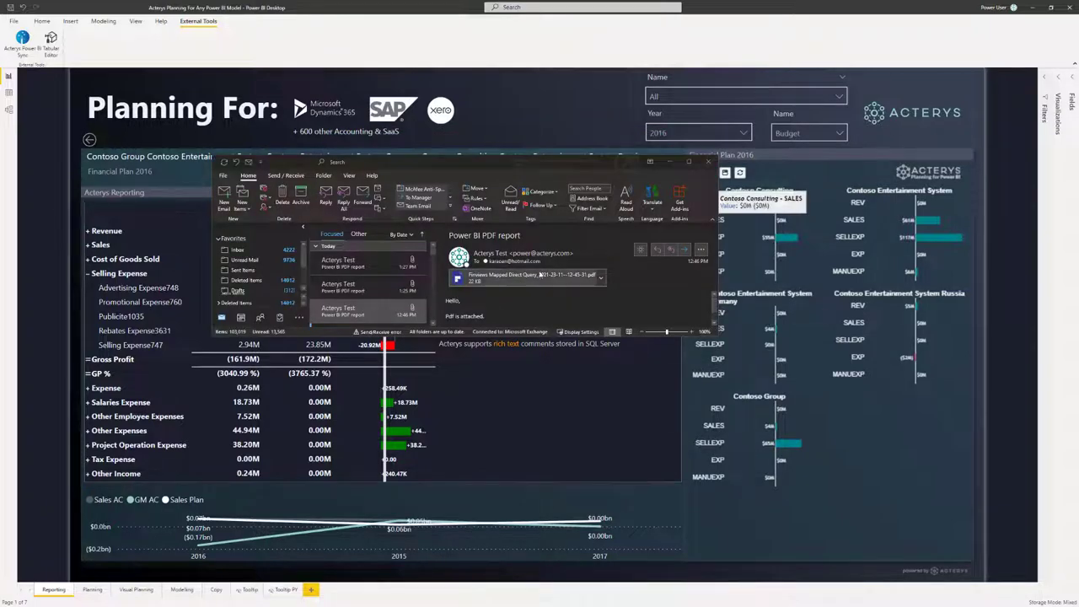
double_click(522, 277)
scroll(667, 236, down, 10)
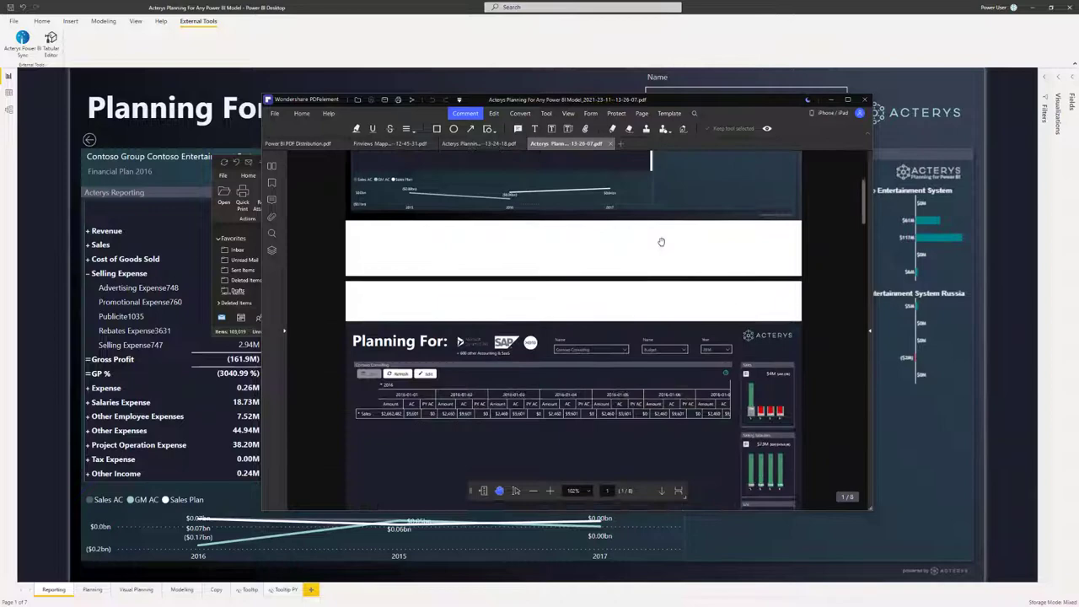
scroll(661, 242, down, 5)
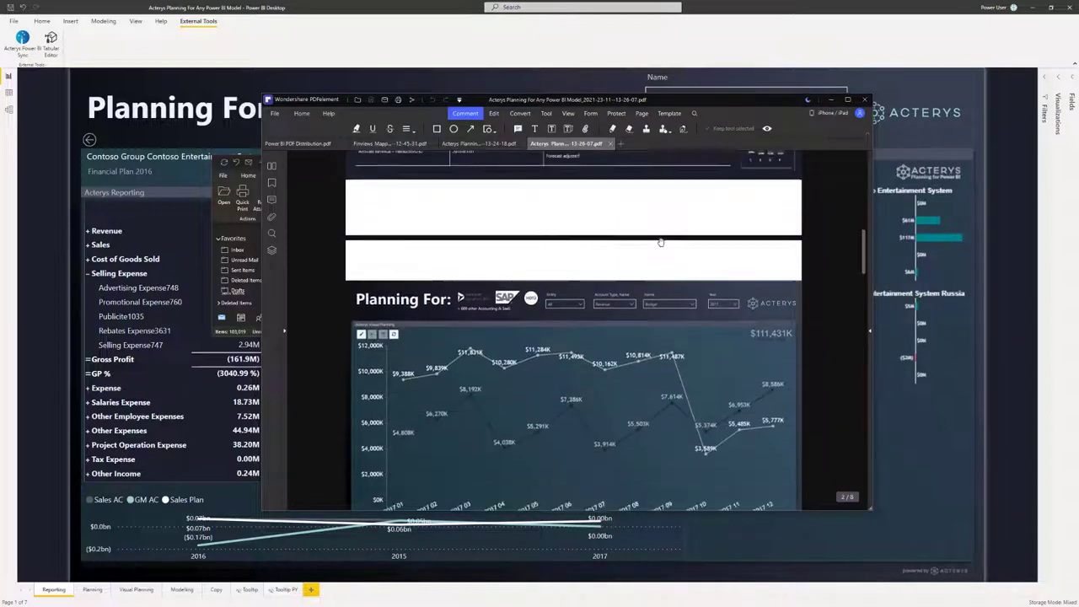
scroll(661, 242, up, 2)
scroll(661, 243, up, 5)
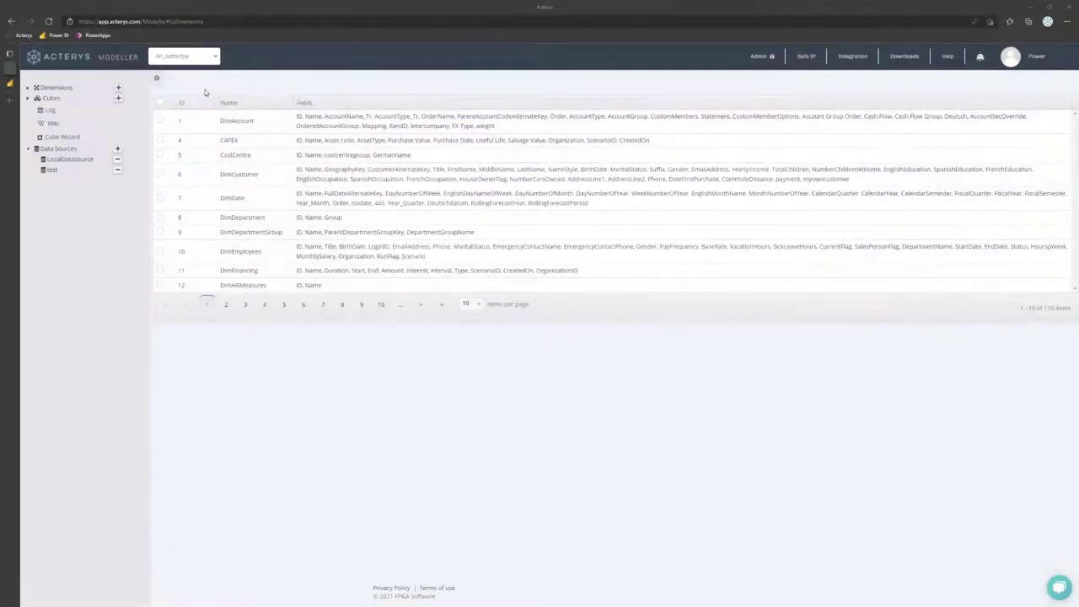
Step: Start a linked dimension 'accounttest' from LocalDataSource's OLAP.AccountName table
click(118, 87)
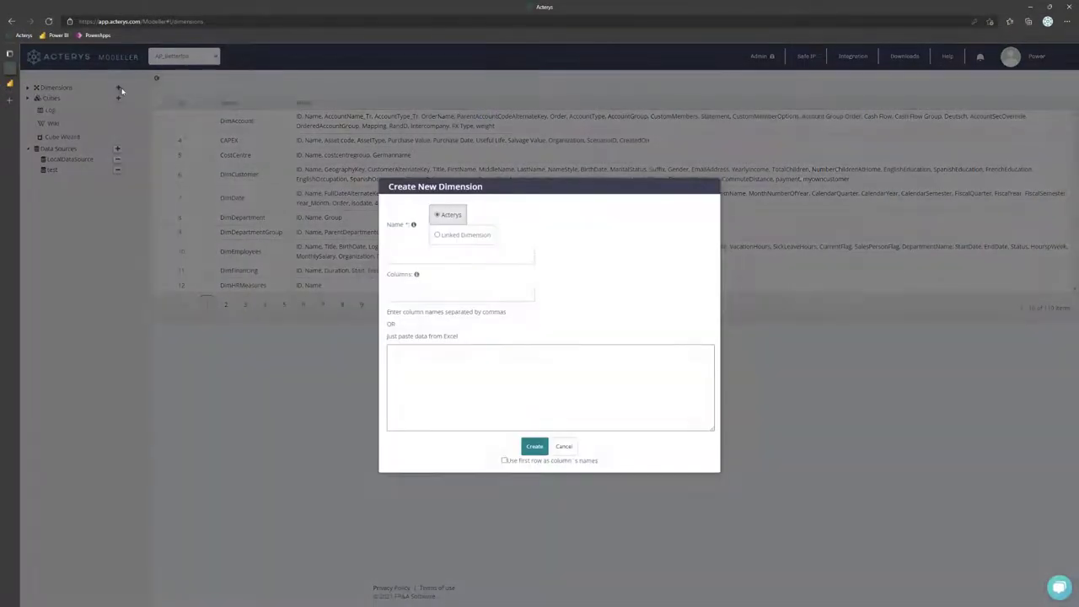
click(455, 235)
click(410, 254)
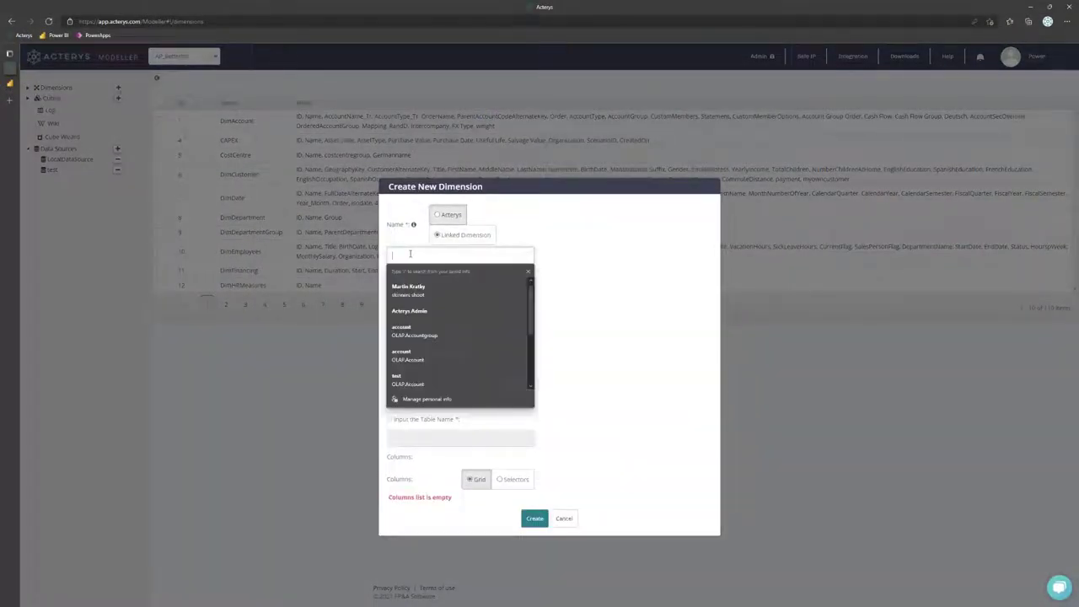
text(accounttest)
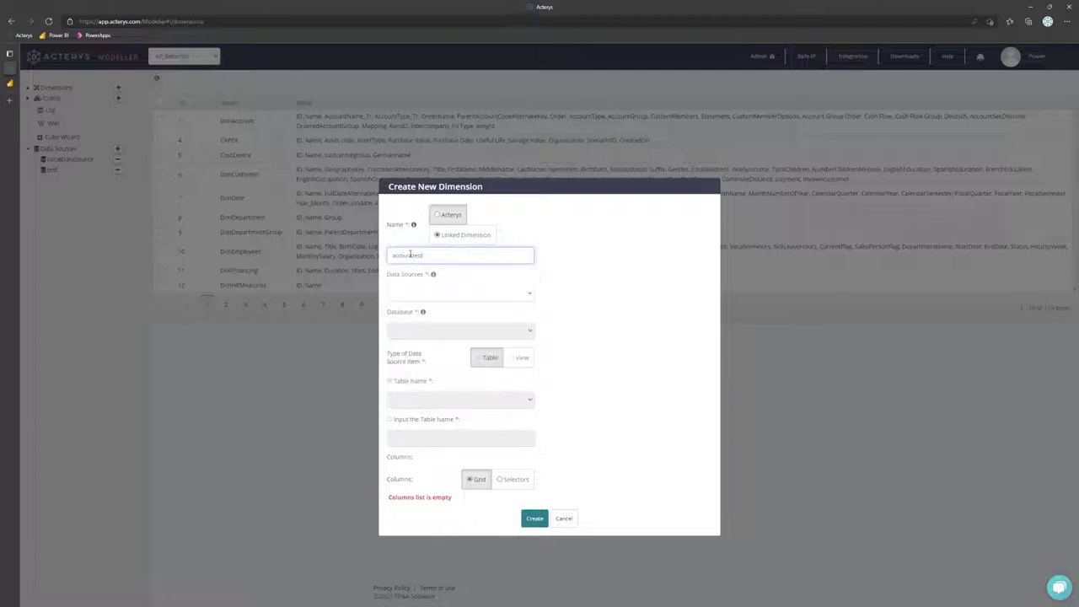
click(528, 294)
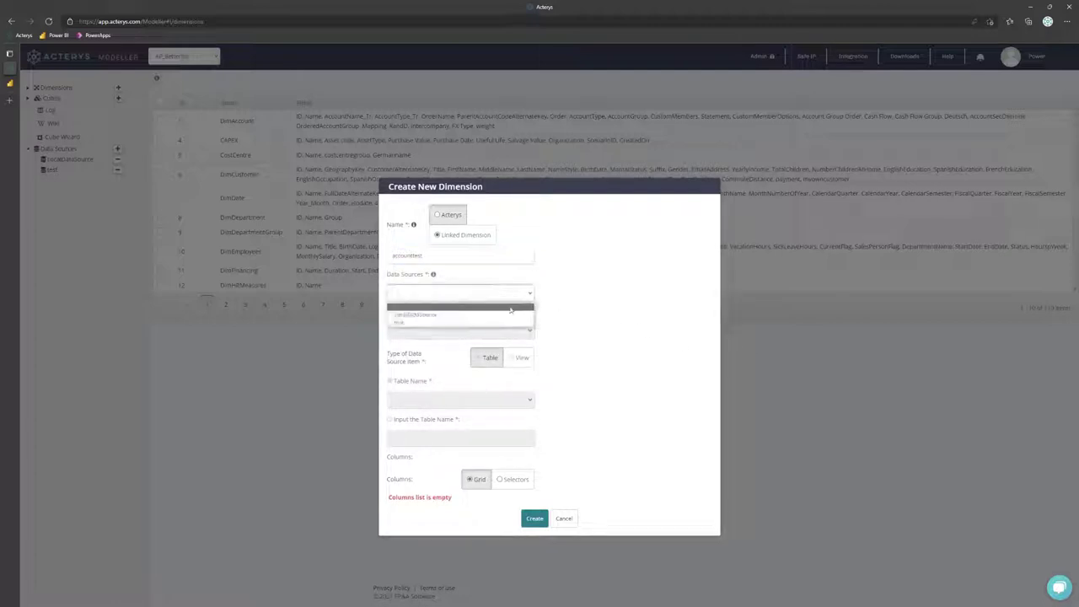
click(439, 315)
click(498, 360)
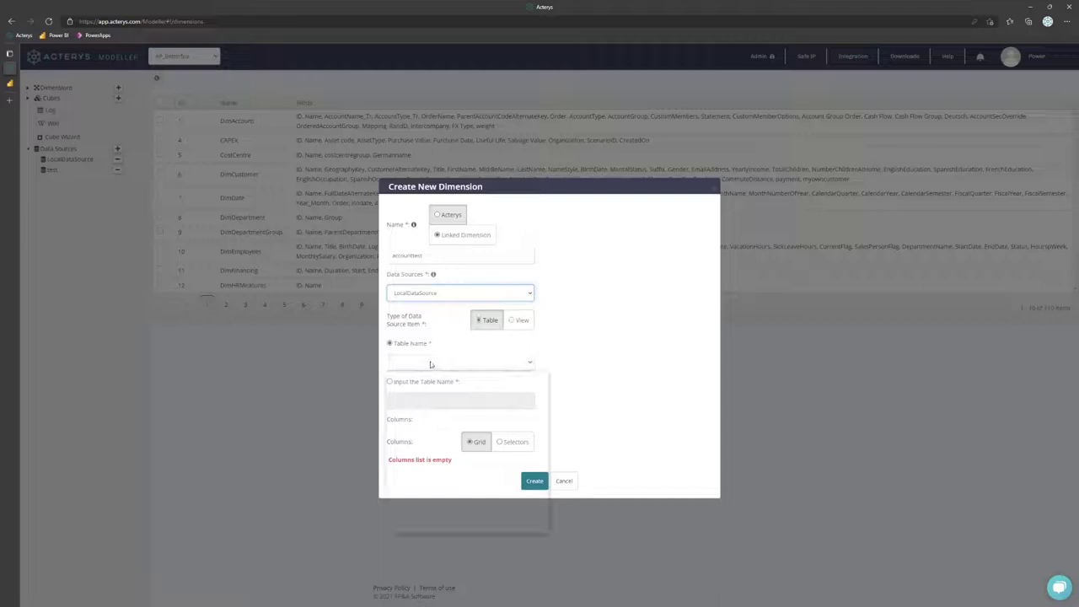
scroll(455, 451, down, 5)
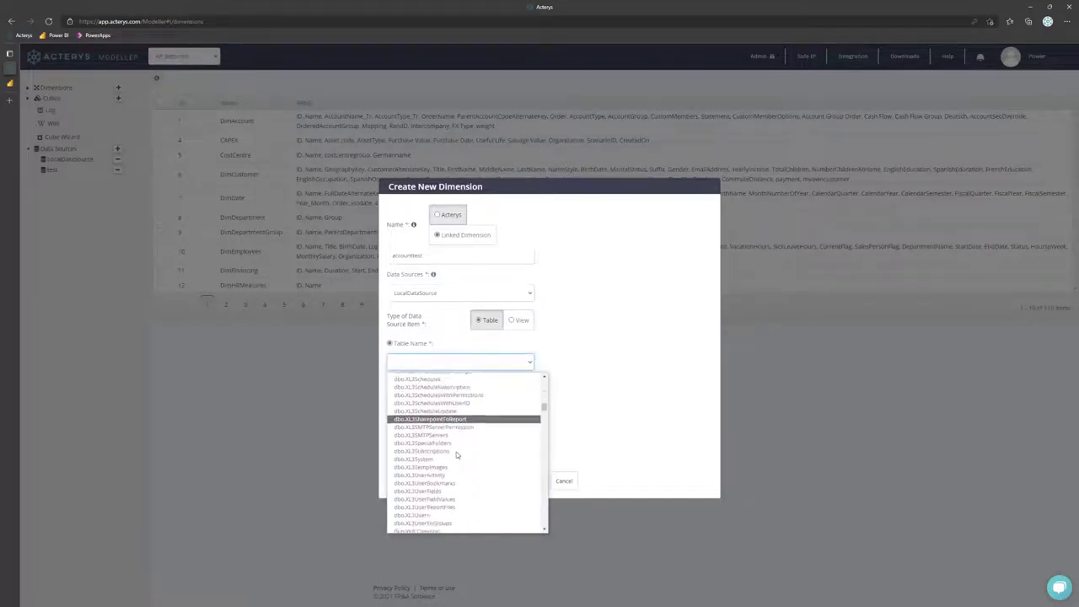
scroll(459, 455, down, 6)
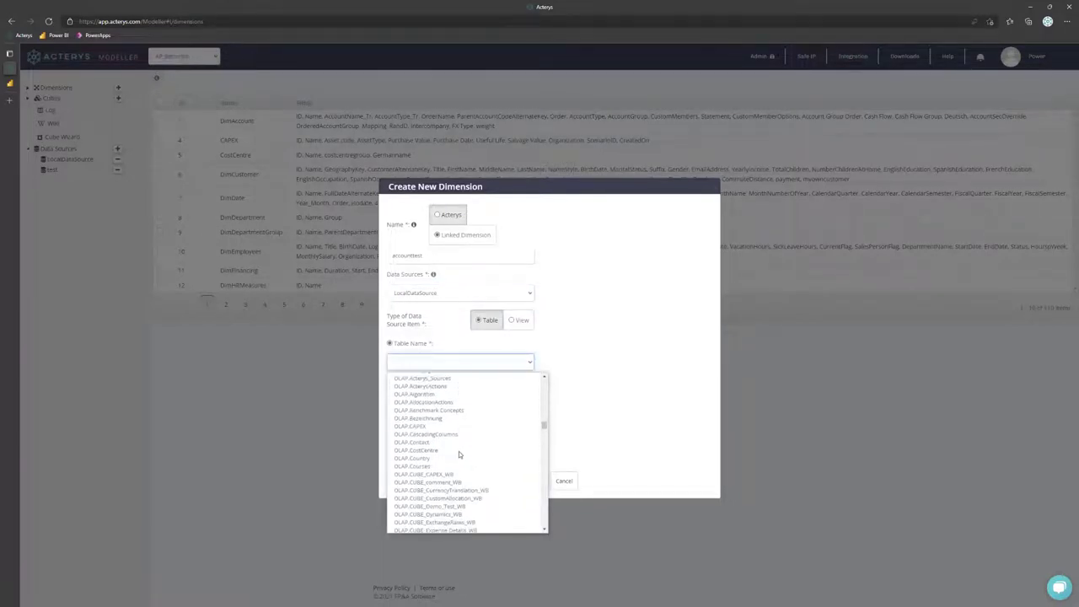
scroll(458, 451, down, 2)
scroll(459, 441, up, 4)
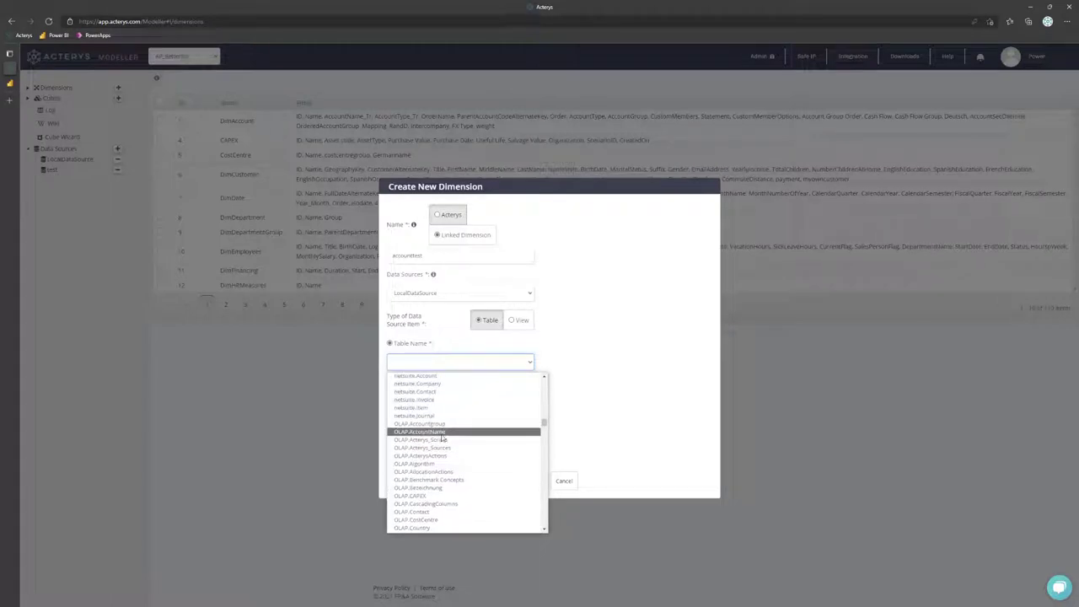
click(441, 432)
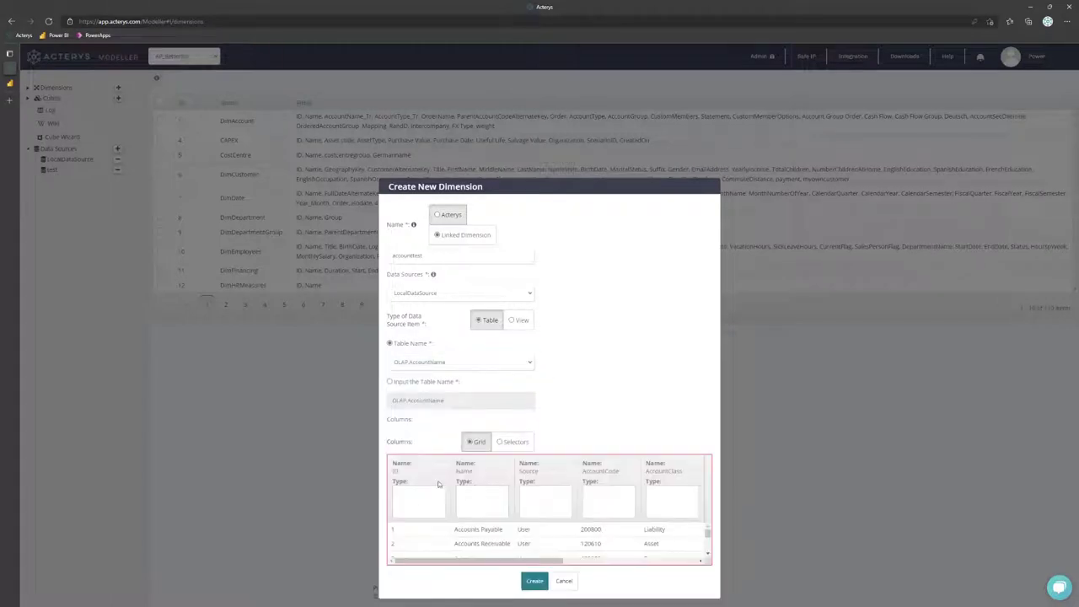
Step: Set column types: first column ID, Name as NAME, AccountClass and AccountCode as attributes
click(424, 517)
click(409, 531)
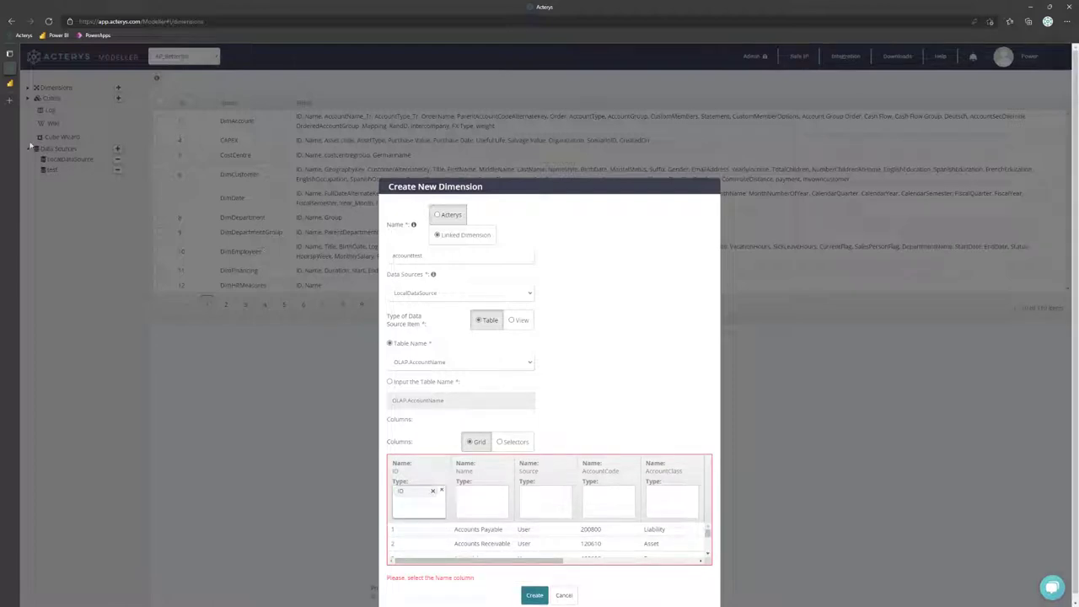
click(481, 498)
click(486, 529)
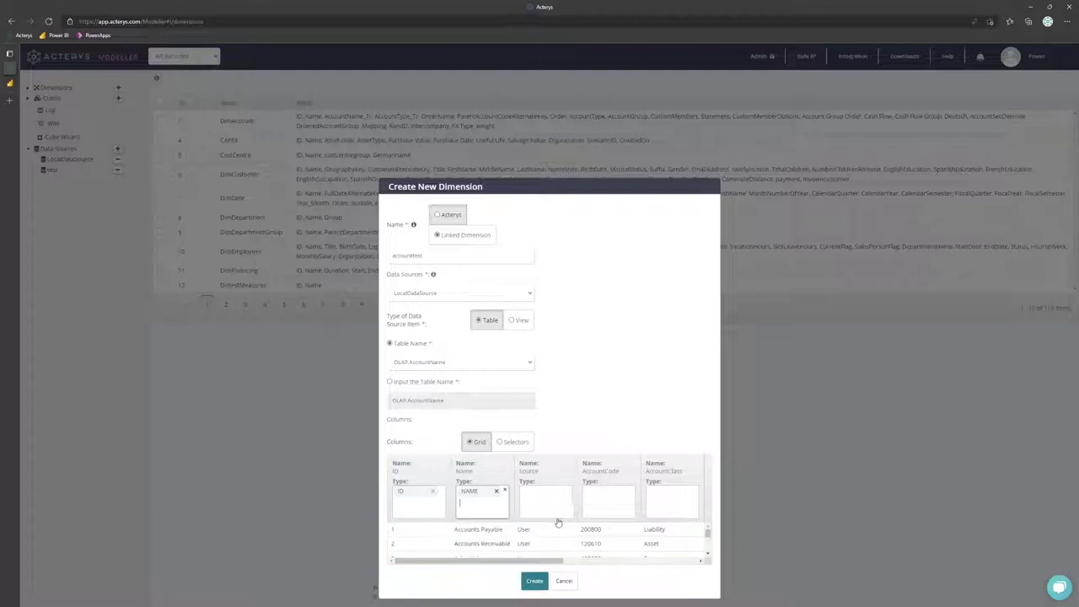
click(662, 507)
click(663, 536)
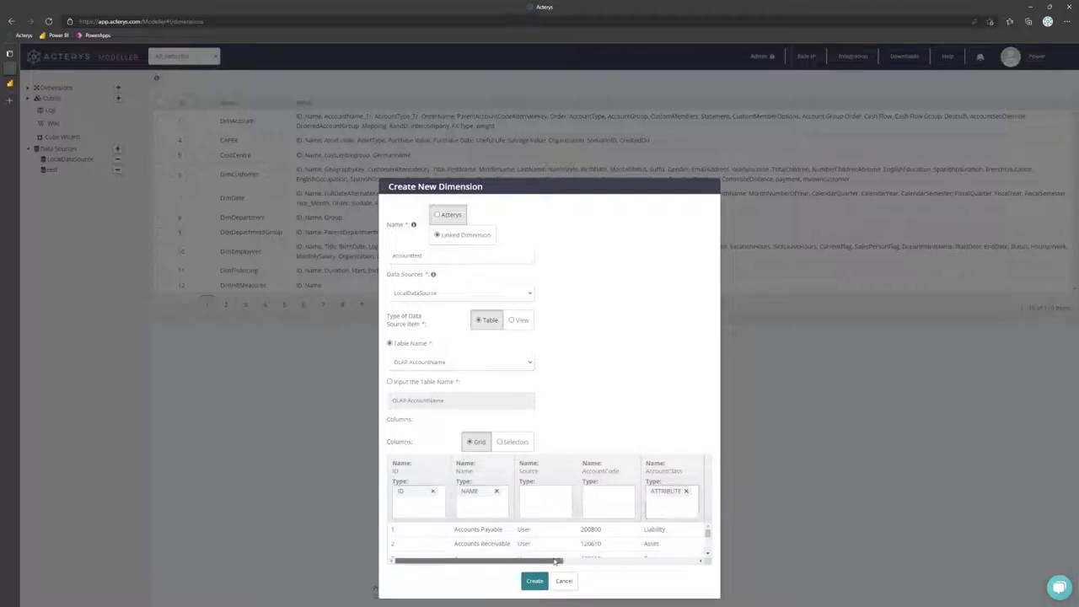
drag(571, 561, 622, 562)
click(512, 503)
click(509, 539)
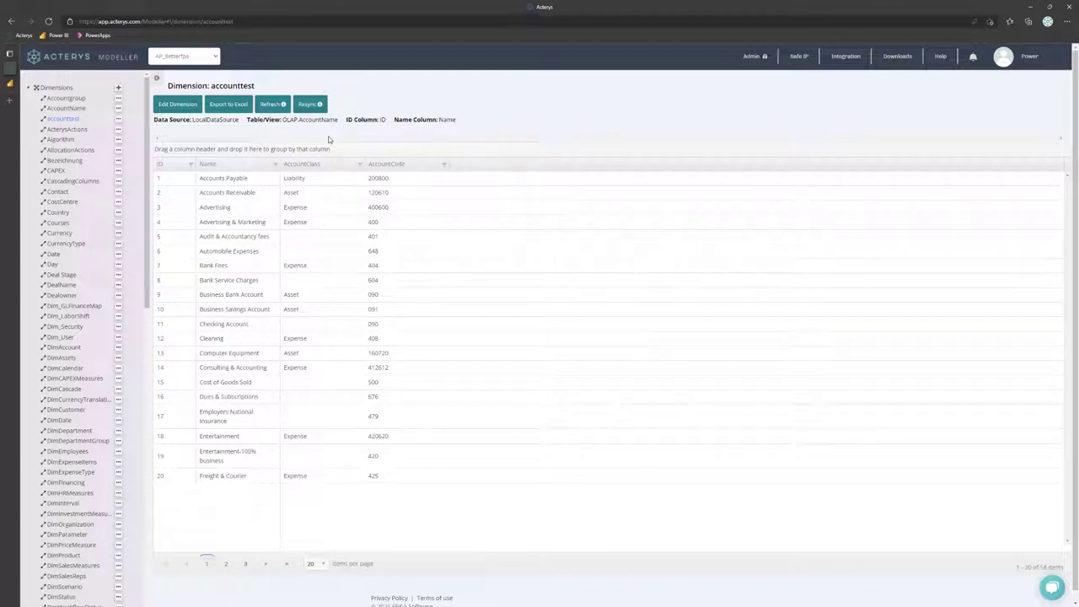
Step: Put the accounttest dimension into edit mode
click(179, 103)
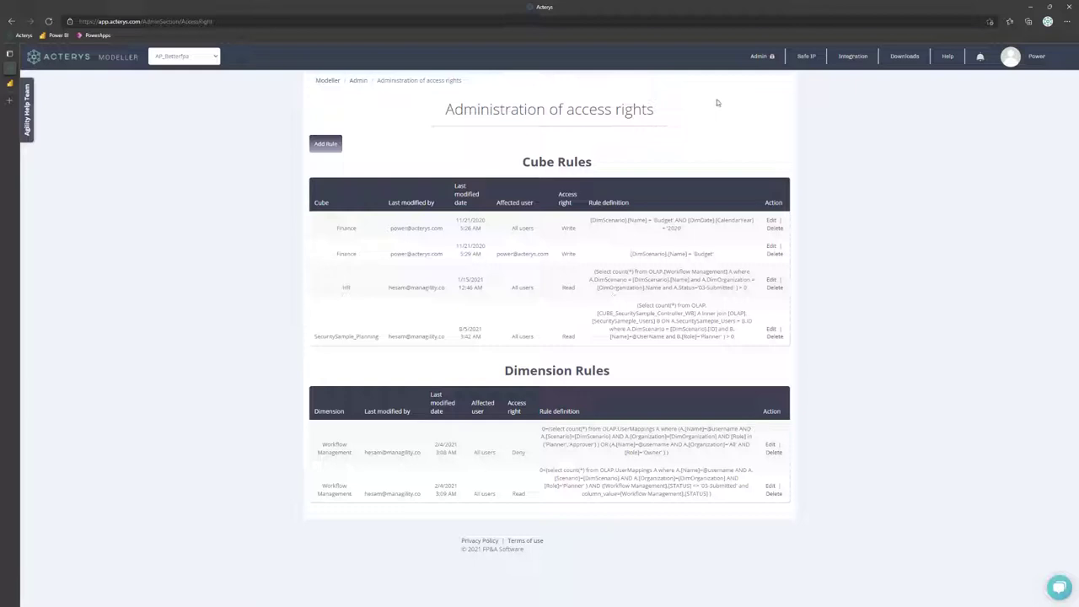
Step: Reopen the Admin menu after reviewing the cube and dimension access rules
click(760, 57)
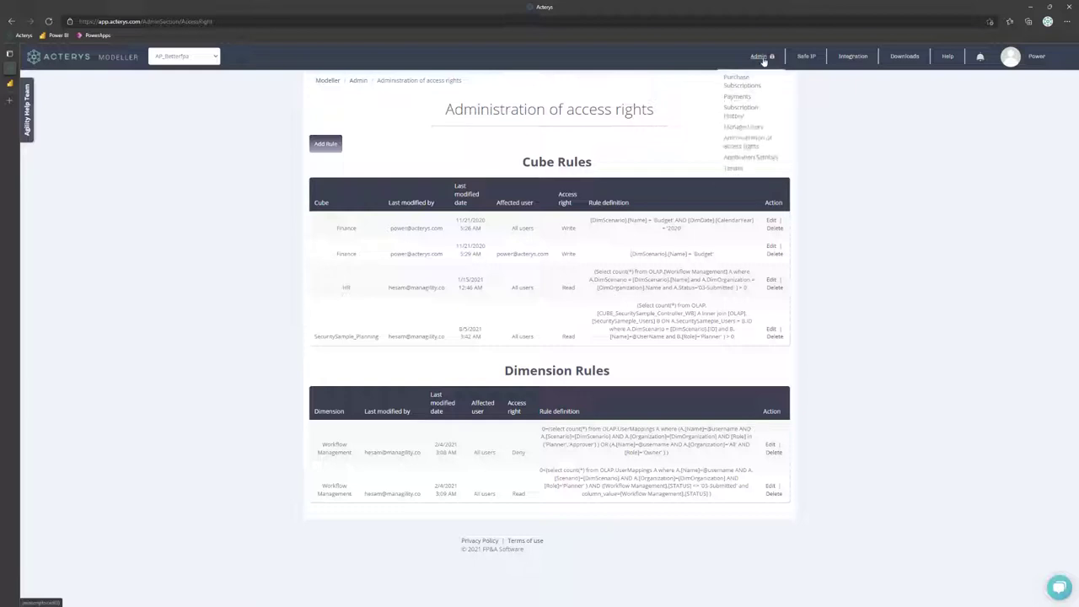
Step: Review the Application Settings page with AUD group currency, then return to the modeller dimensions list
click(740, 160)
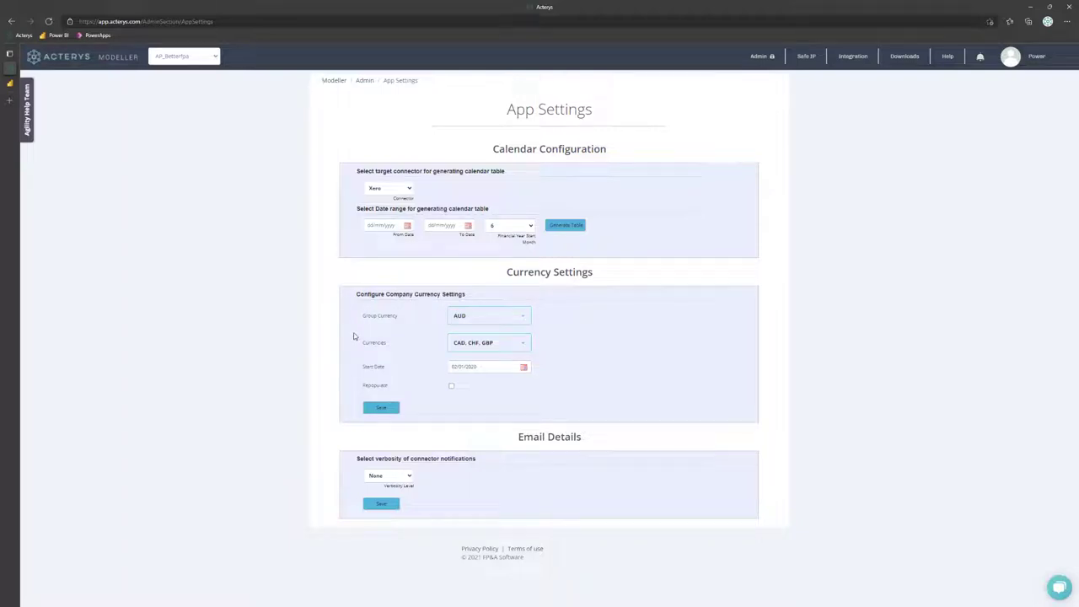
click(124, 59)
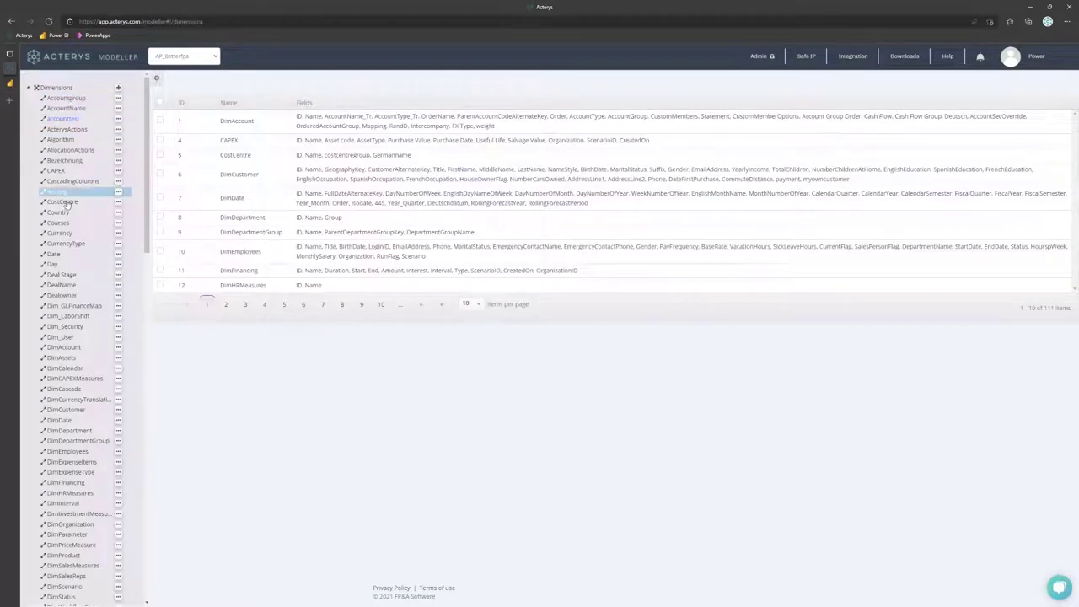
Step: Collapse Dimensions, inspect the Finance cube, then view the operations Log
click(28, 87)
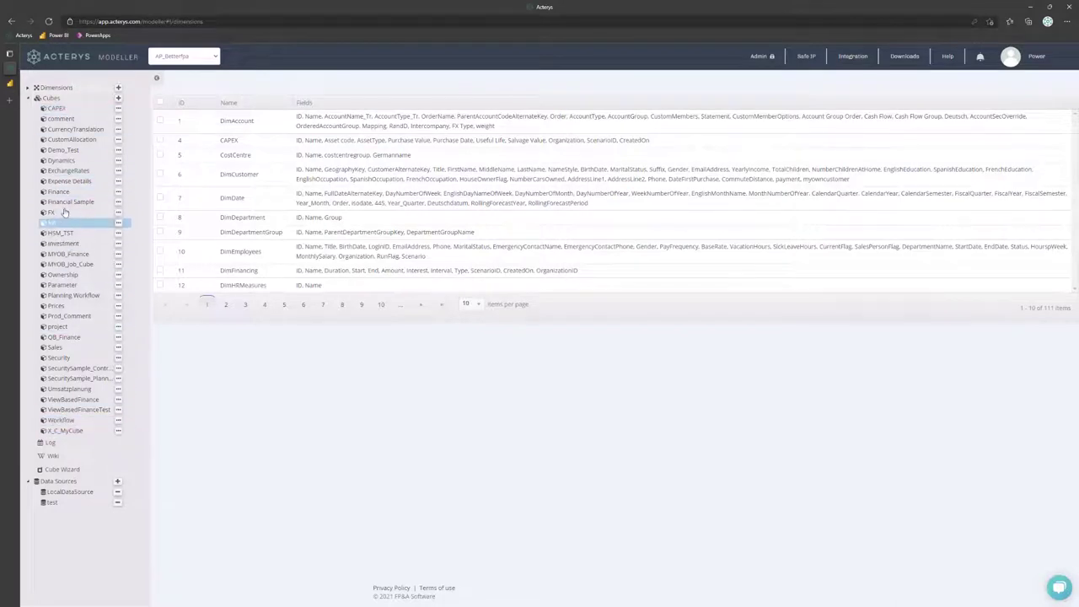
click(84, 192)
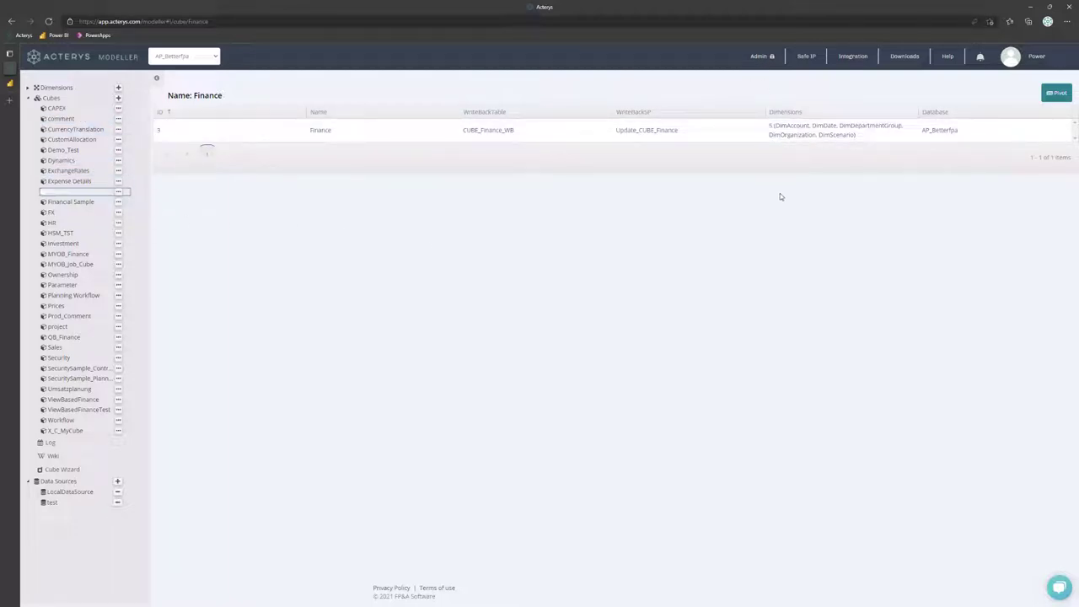
click(42, 444)
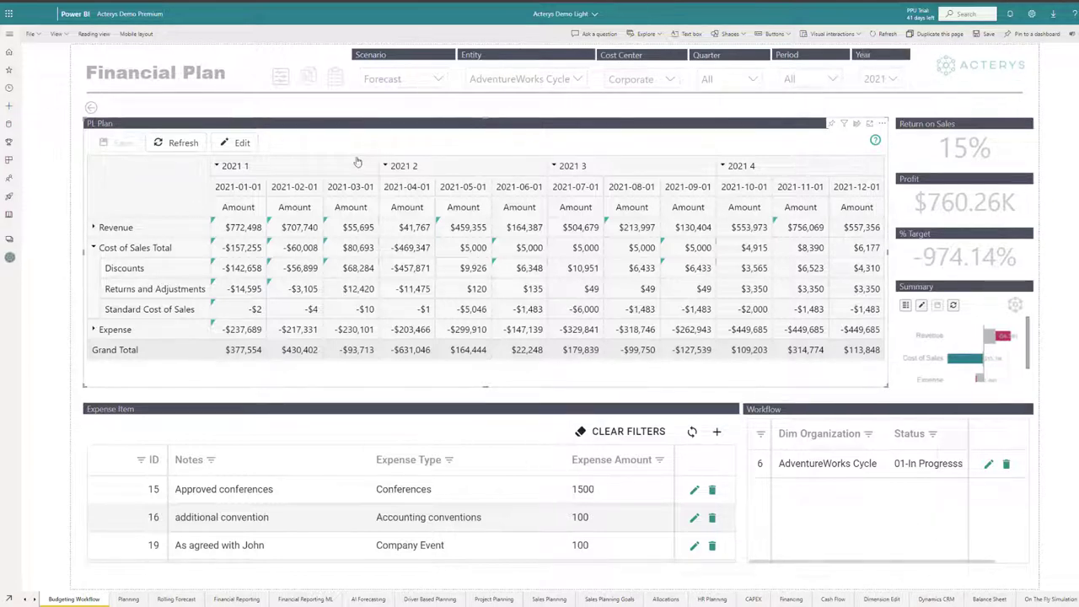
Step: Add 100000 to January 2021 Discounts in the PL Plan table, bringing it to -42,658.05
click(243, 145)
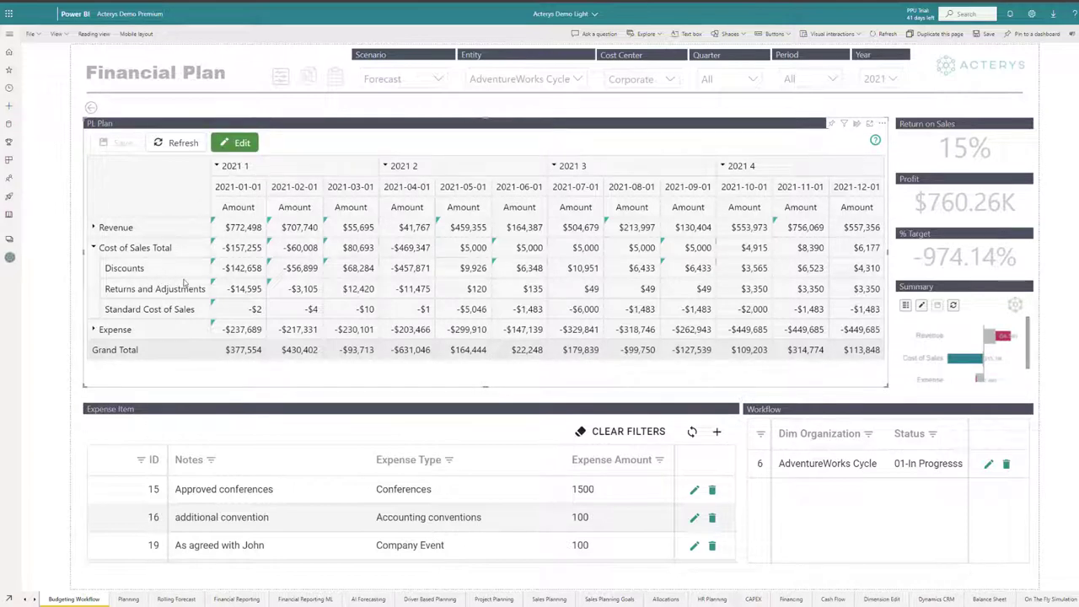
right_click(239, 272)
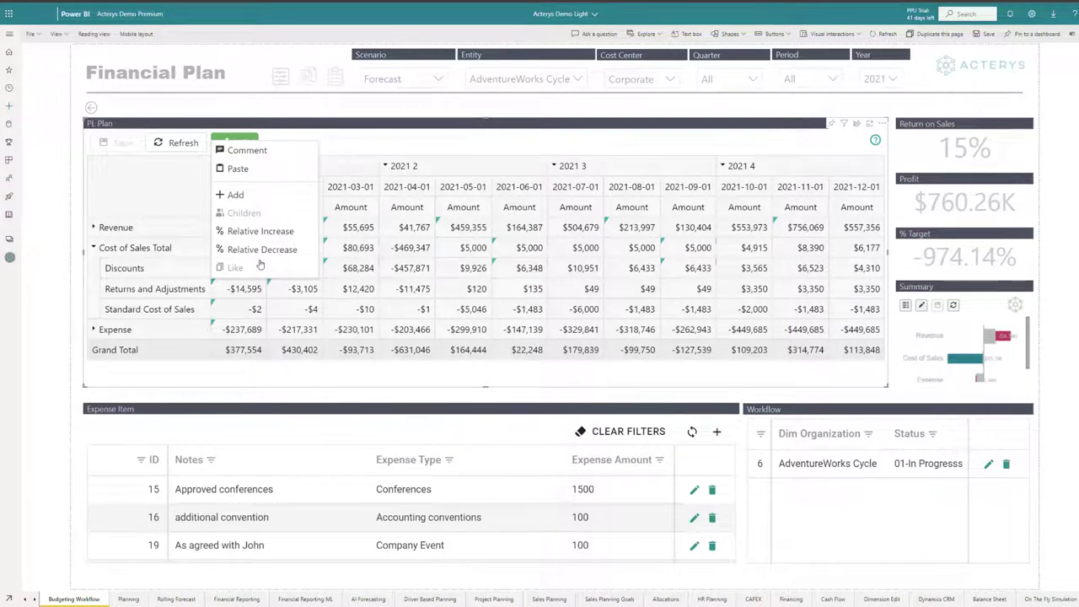
click(246, 195)
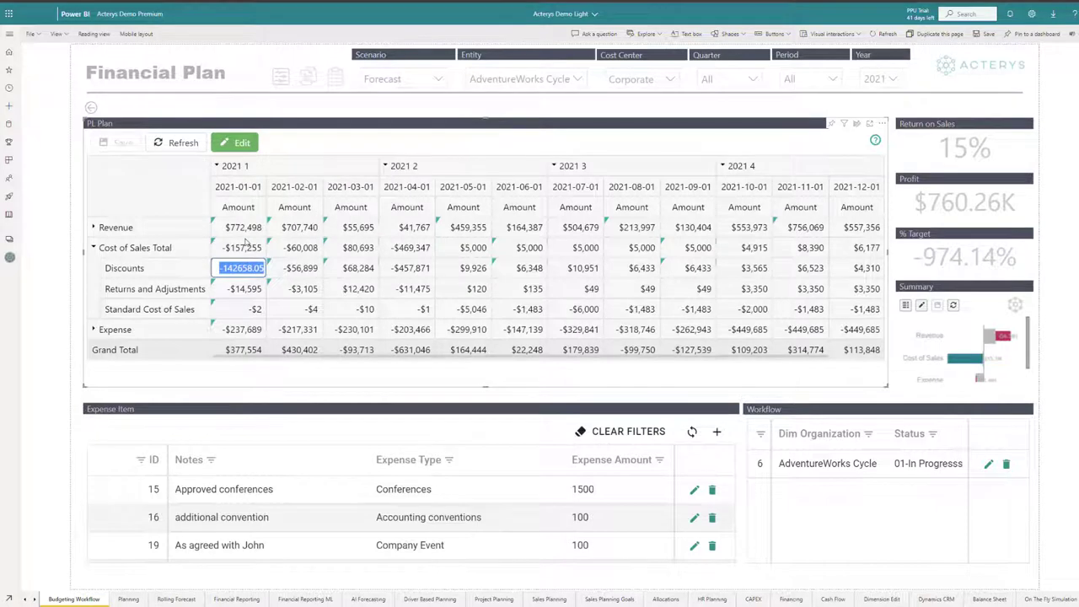
text(100000)
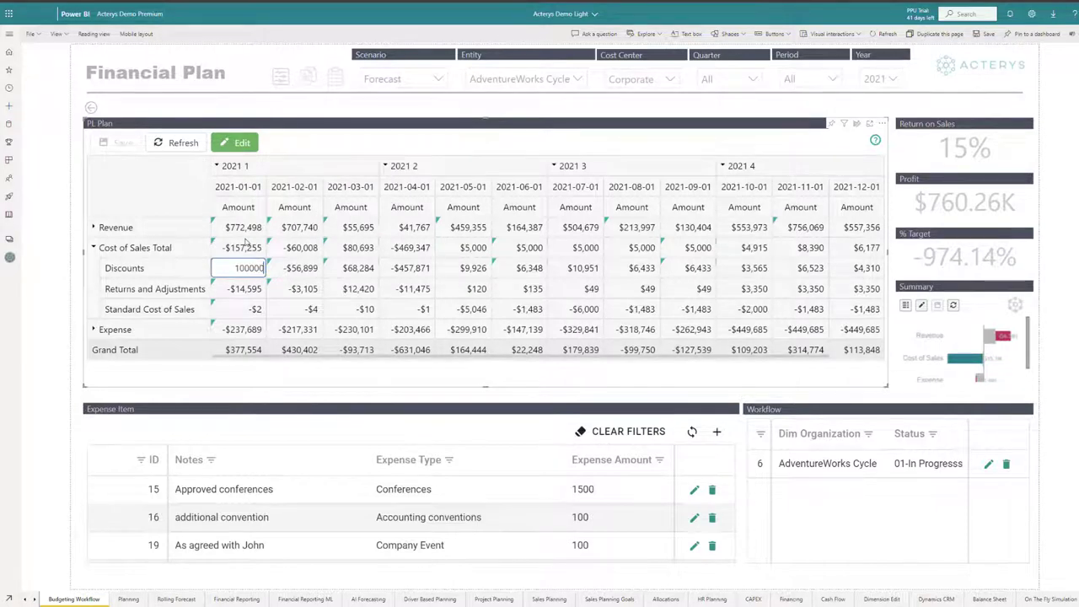
key(Return)
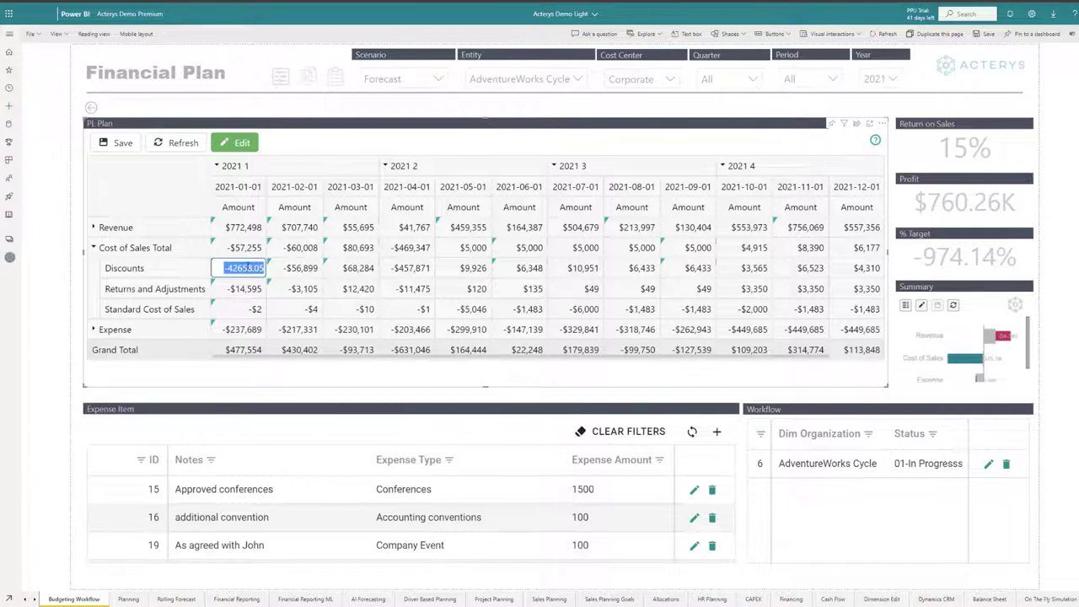
Step: Start a comment on January Discounts, cancel it, and bring up the Discounts cell actions menu again
right_click(250, 268)
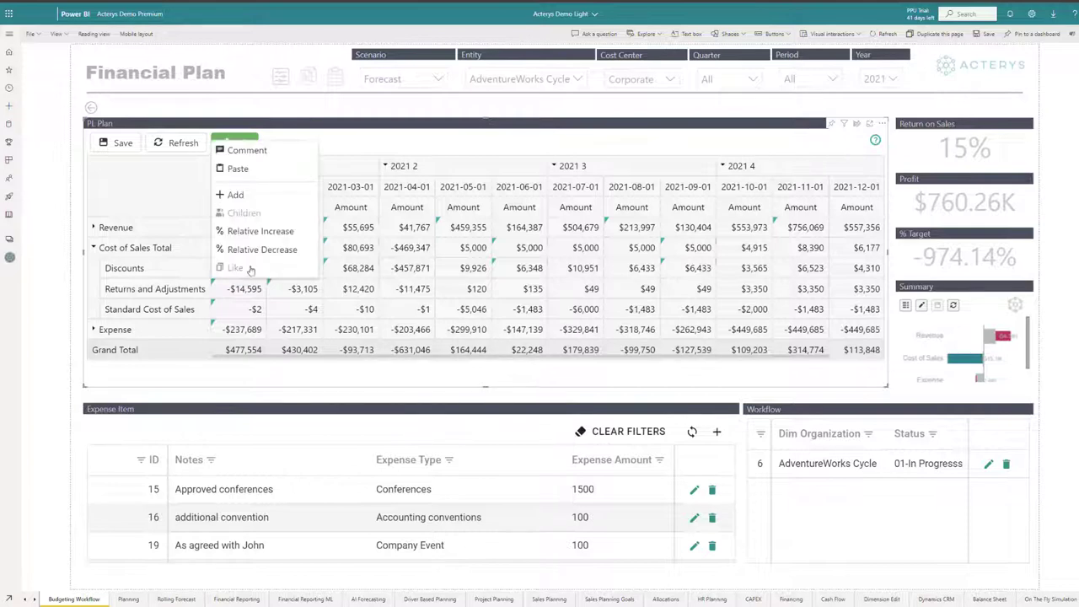
click(243, 151)
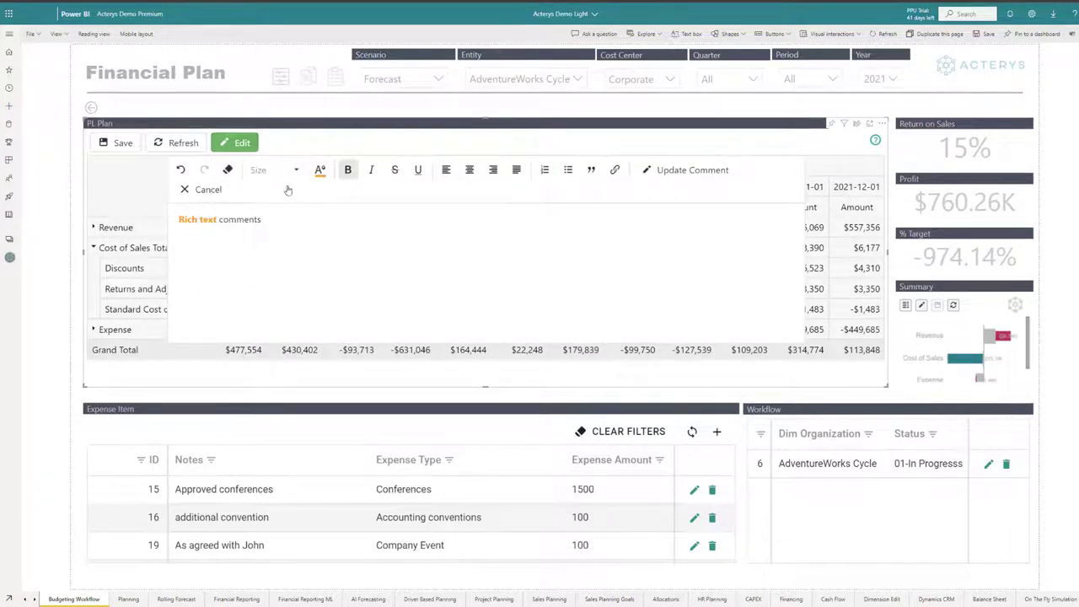
click(186, 193)
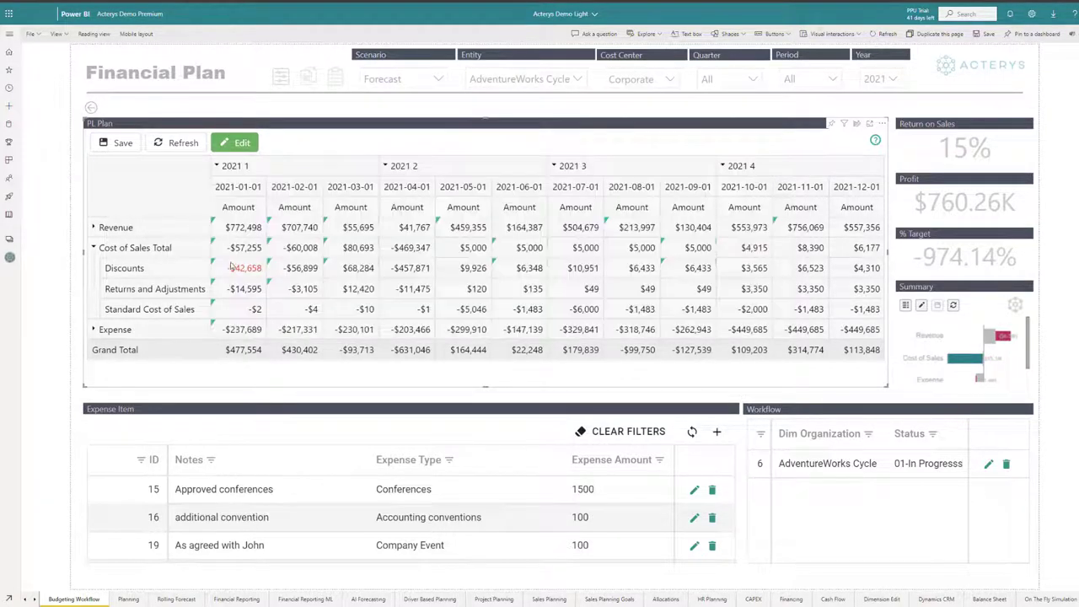
right_click(236, 267)
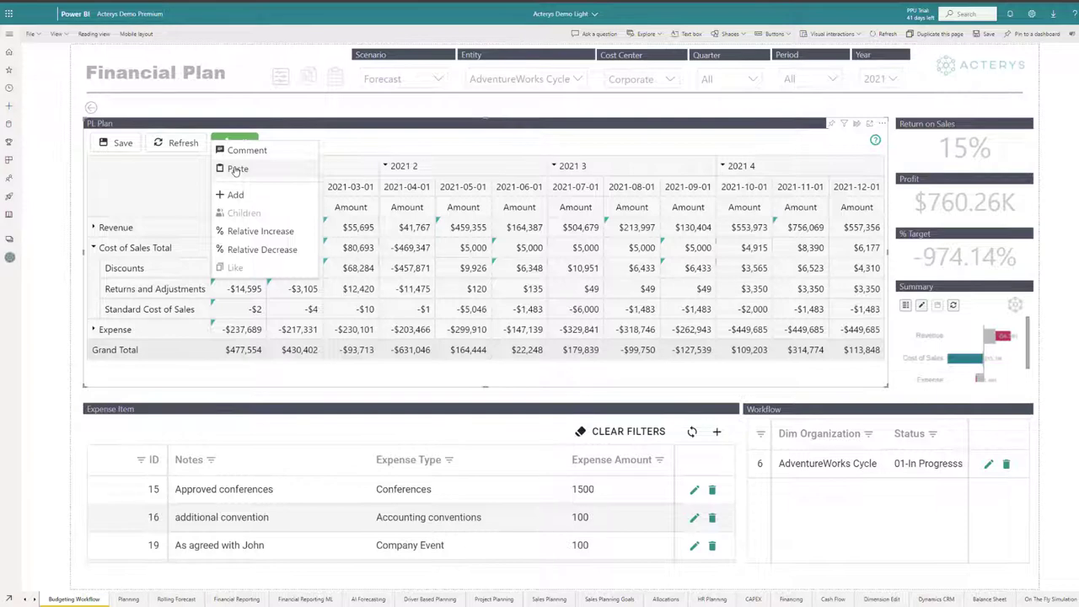
Step: Paste the copied plan values, leave the workflow Status unchanged, and switch to the Overview page
click(237, 170)
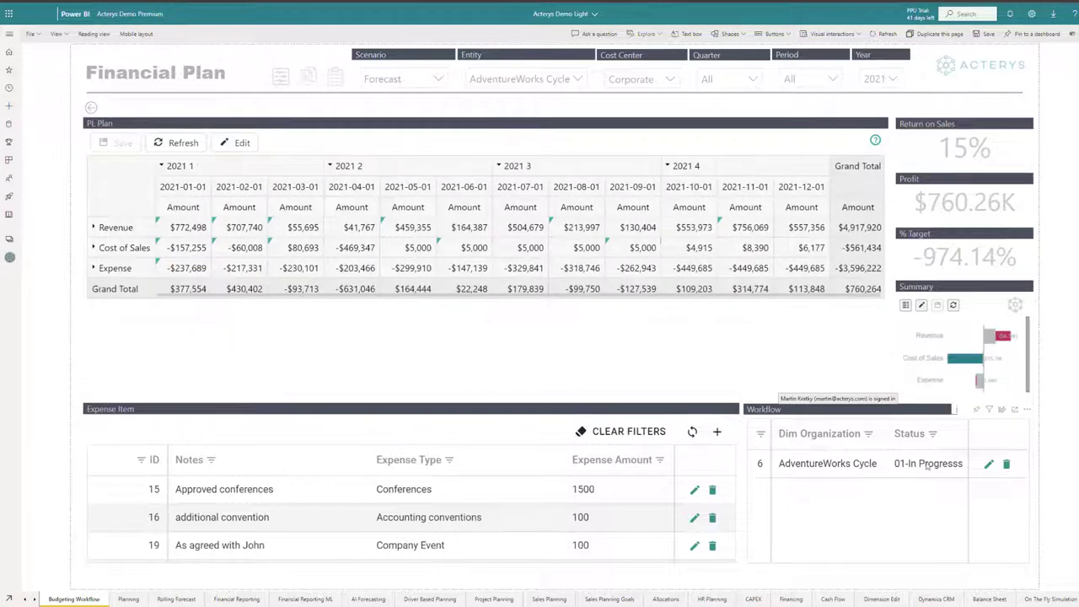
click(989, 464)
click(935, 464)
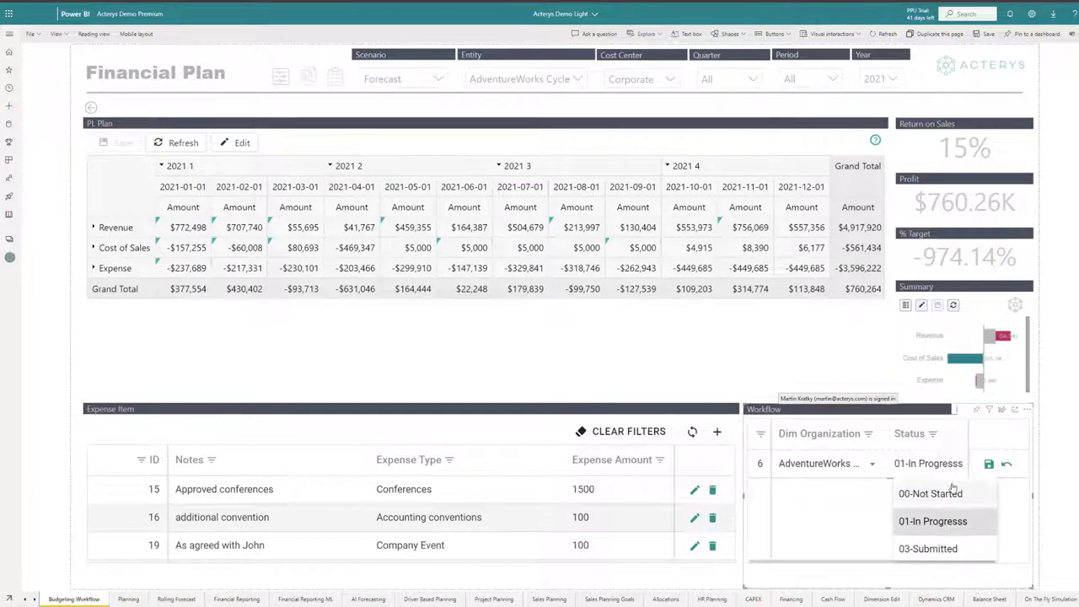
click(944, 463)
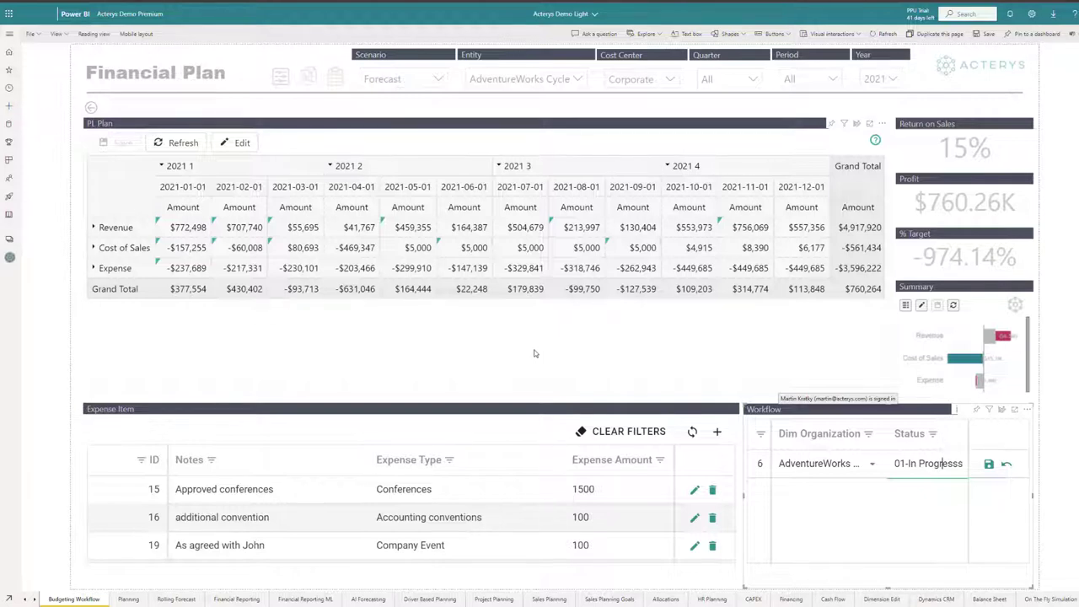
click(25, 599)
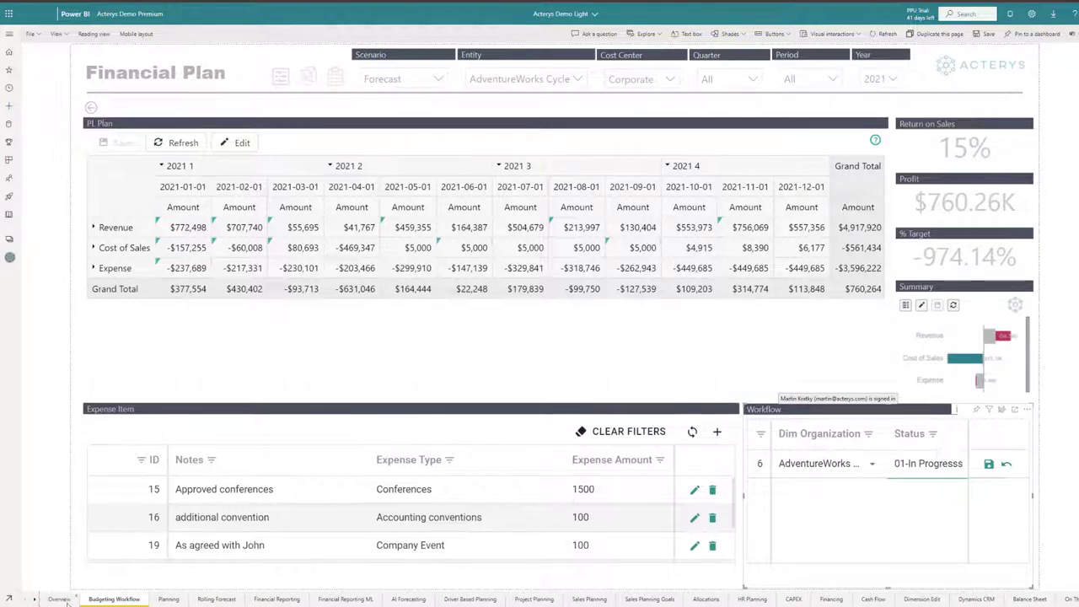
click(60, 599)
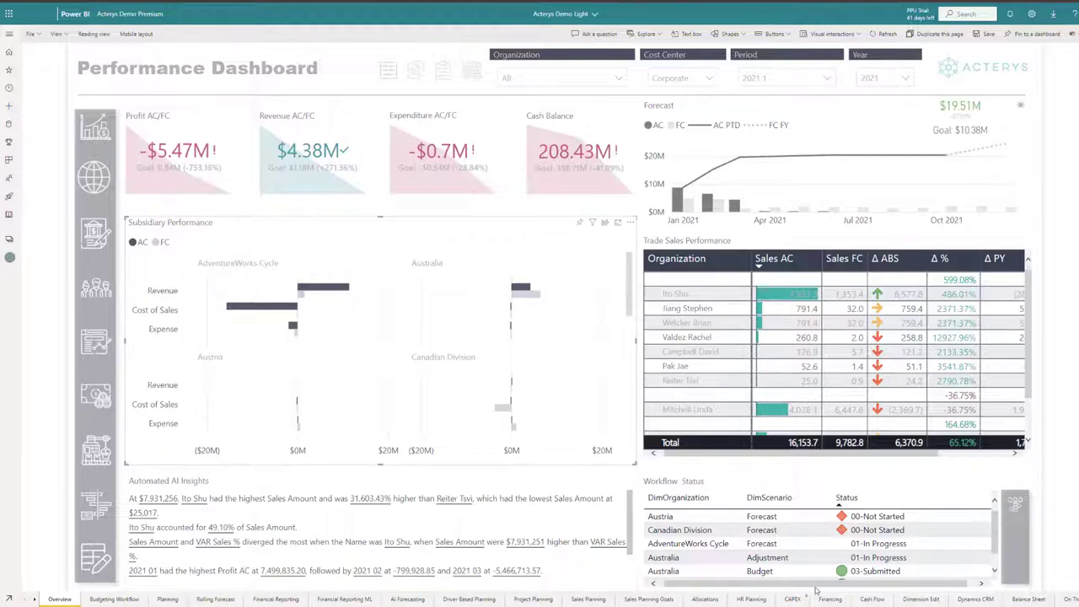
Step: On the Dimension Edit page, inspect Lower Head Race's Start Date without changing it
click(922, 599)
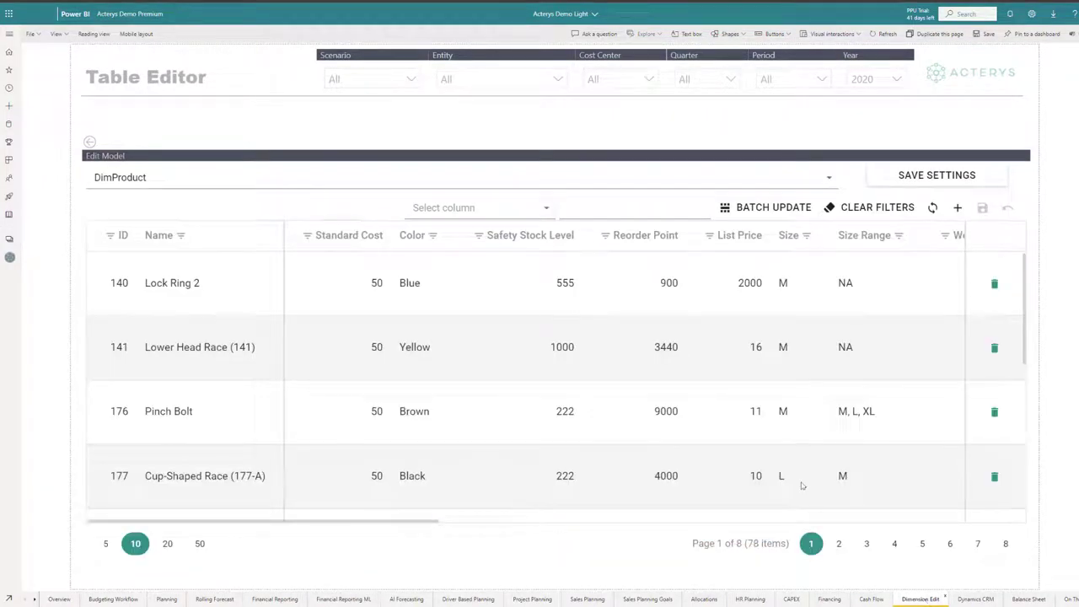
drag(354, 520, 964, 518)
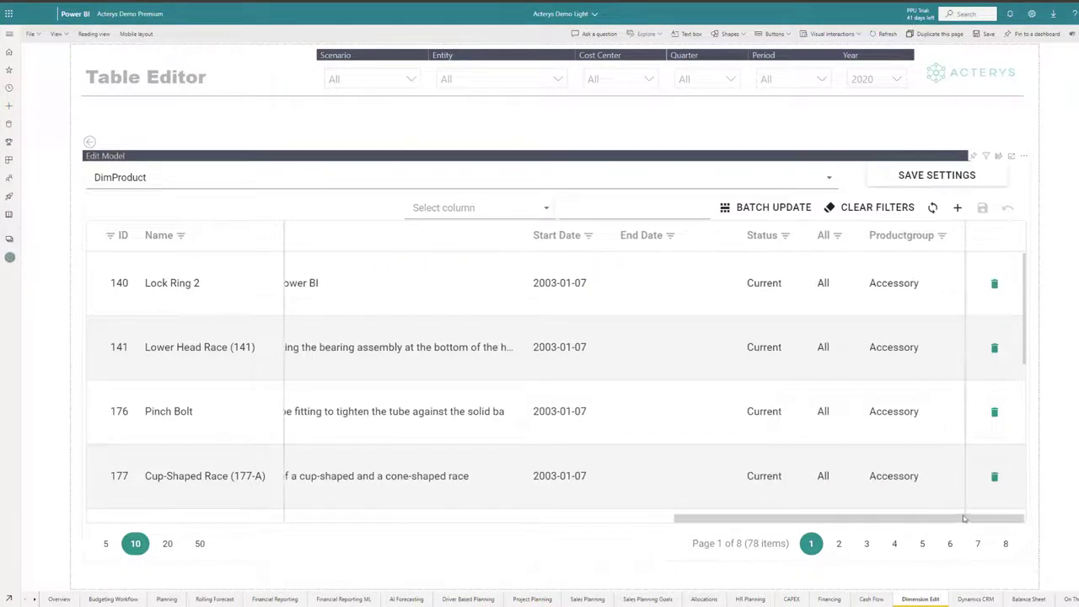
double_click(612, 354)
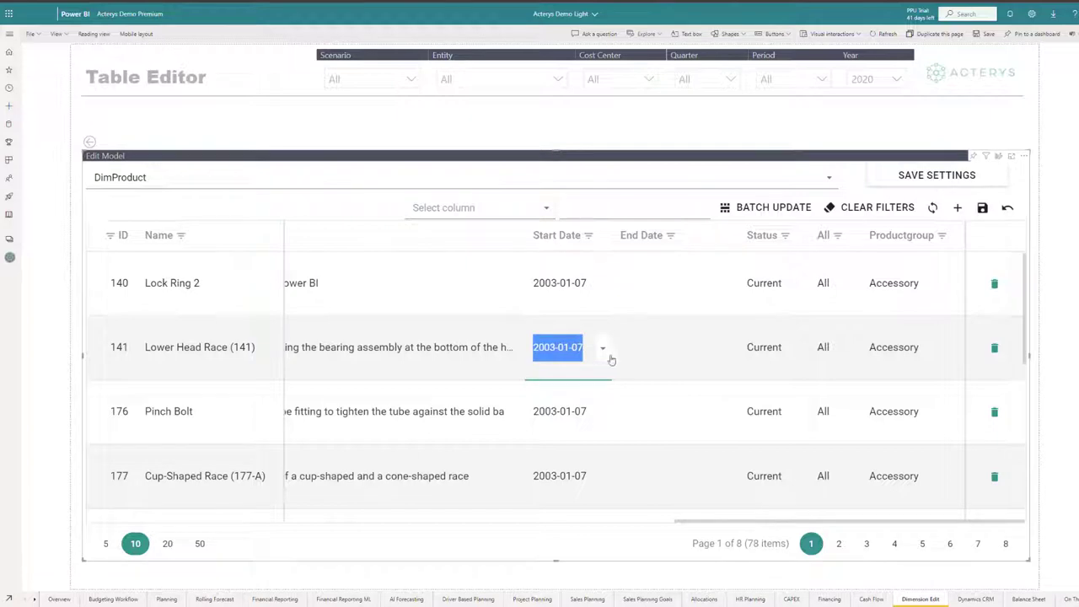
click(603, 350)
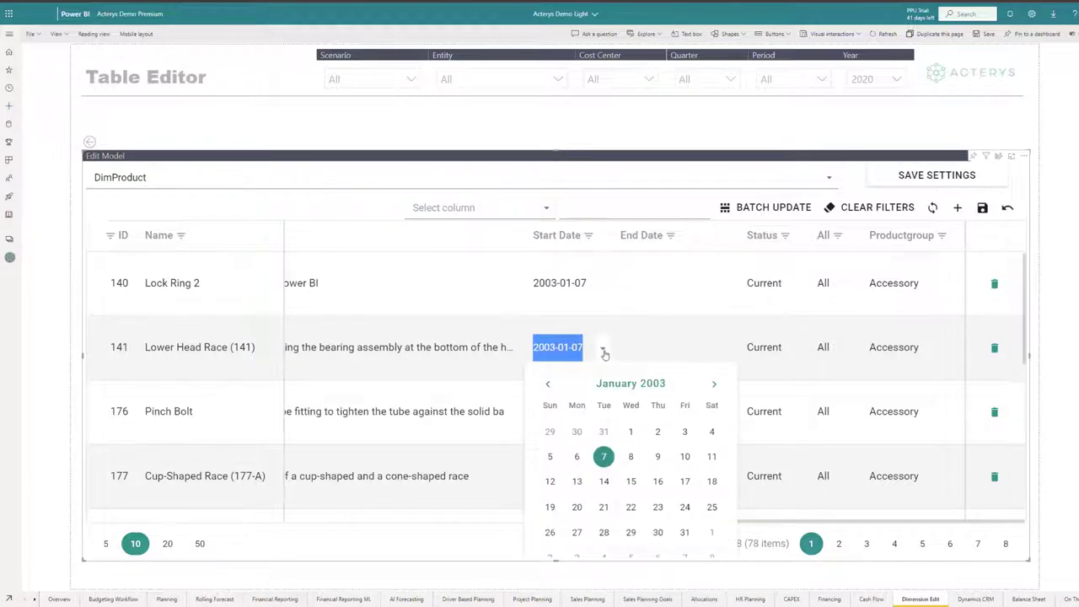
click(604, 352)
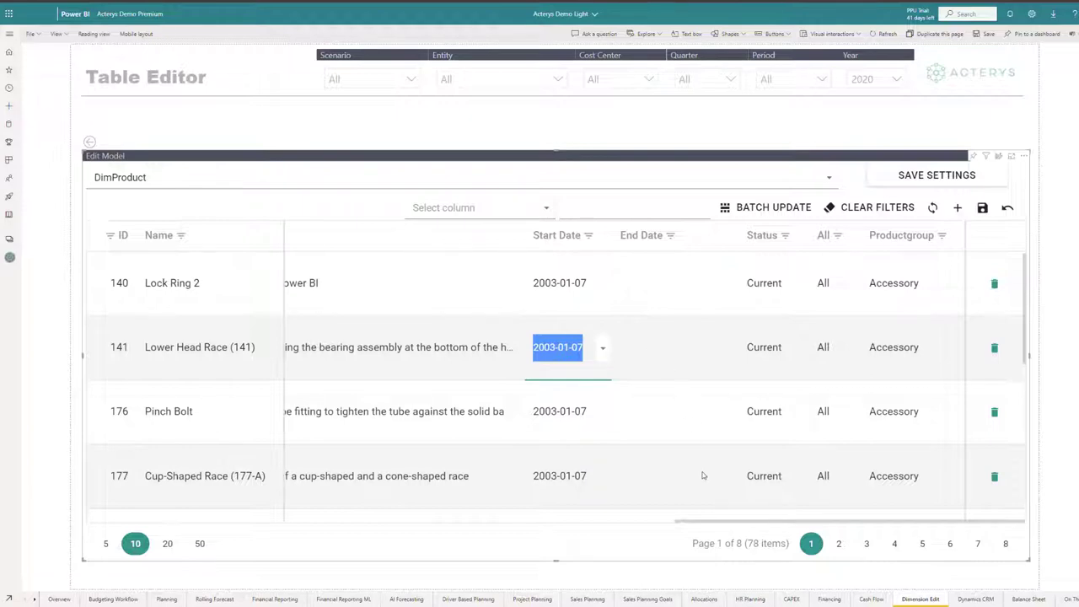
Step: Try editing the Pinch Bolt and Cup-Shaped Race descriptions, then go to Driver Based Planning
drag(710, 522, 505, 531)
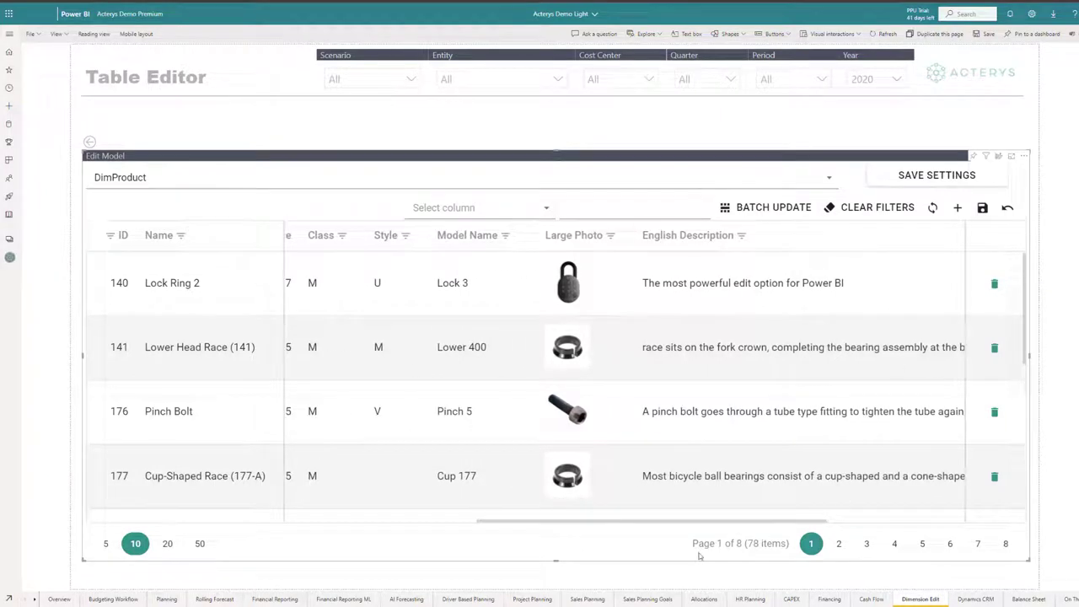
double_click(733, 423)
double_click(728, 472)
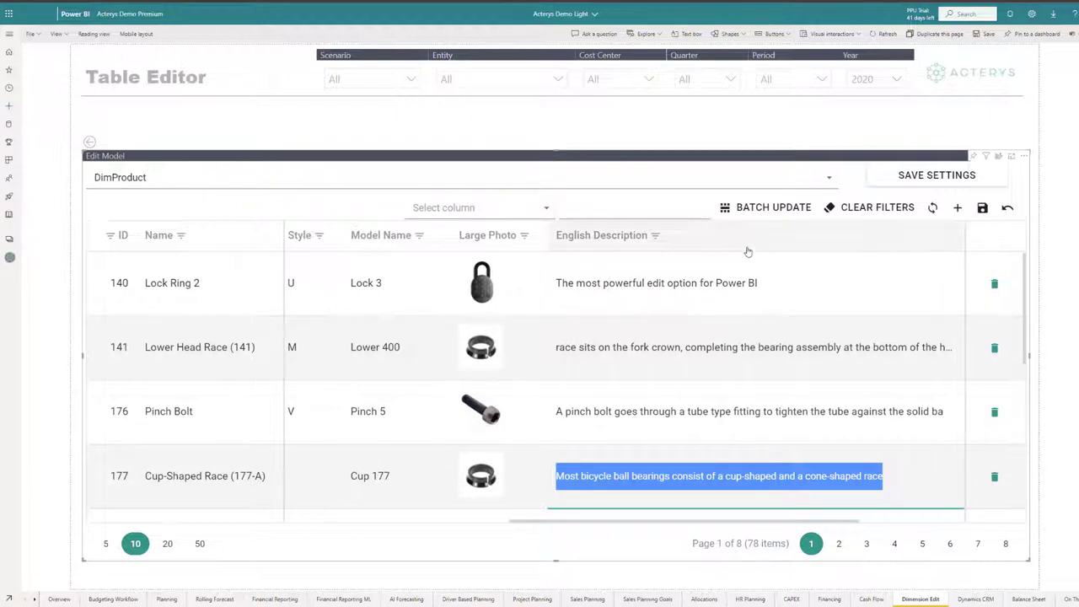
click(468, 599)
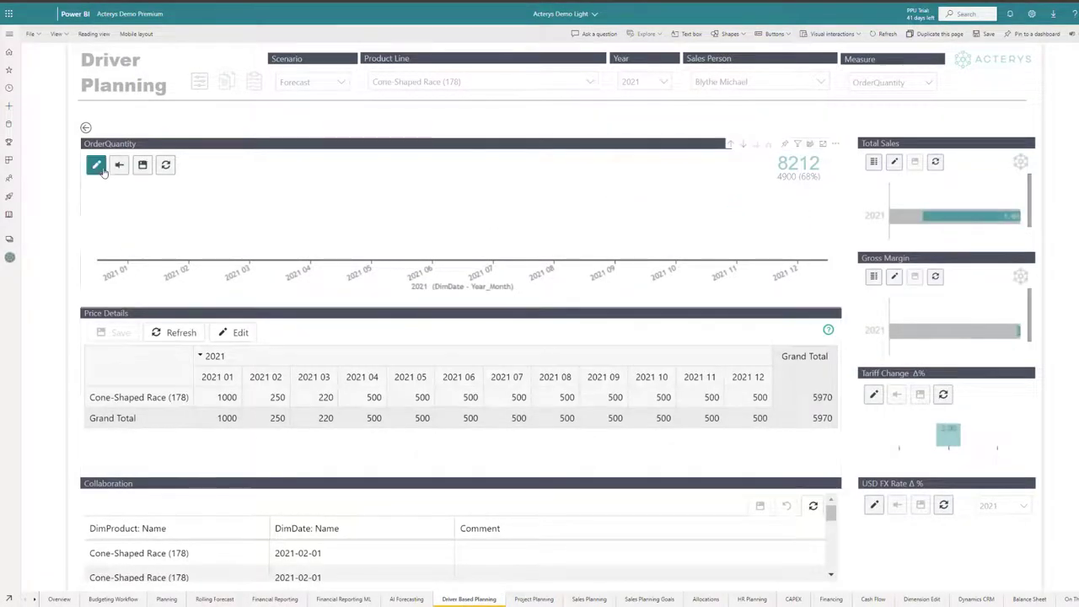
Step: Drag the 2021 09 point on the Cone-Shaped Race (178) OrderQuantity chart to a new value
mouse_move(613, 200)
mouse_down()
mouse_move(616, 224)
mouse_move(616, 196)
mouse_up()
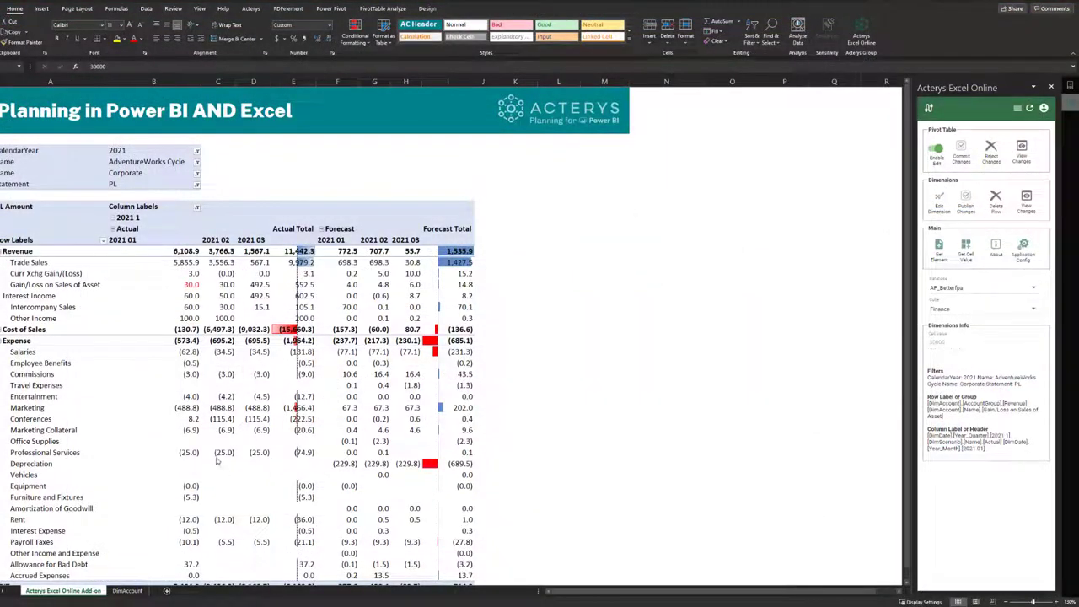
Step: Enter 30k for Gain/Loss on Sales of Asset, Actual 2021 01–03, and review the pending changes
click(186, 284)
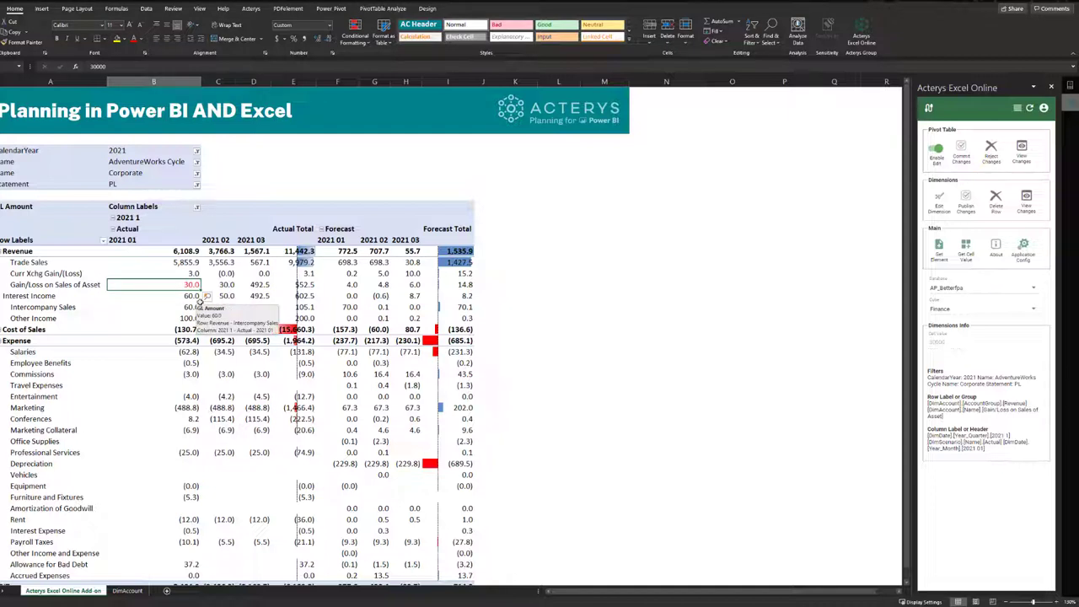
text(30k)
key(Return)
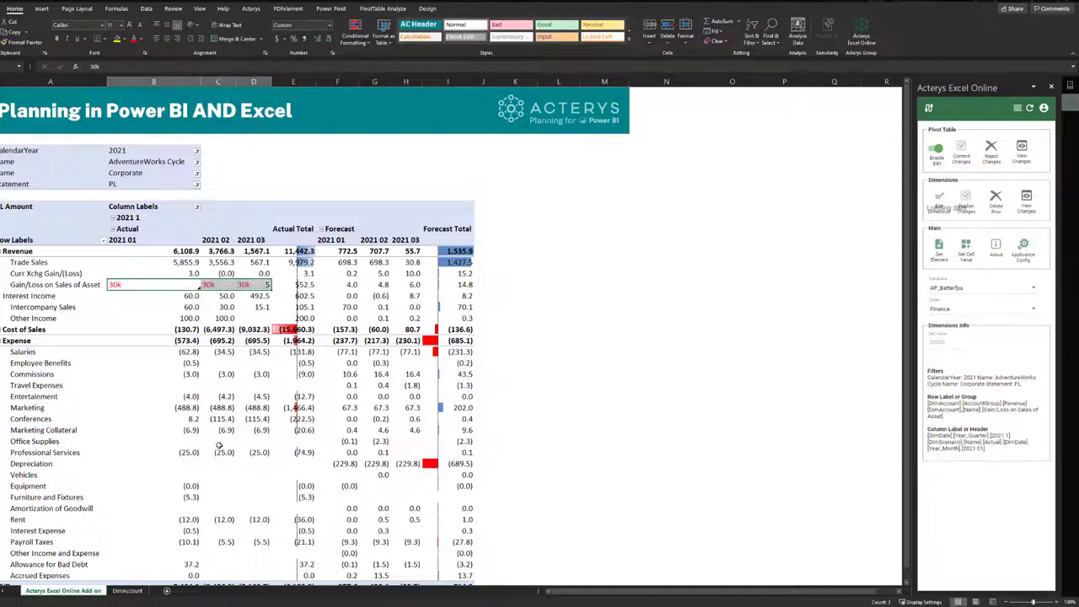
click(1011, 159)
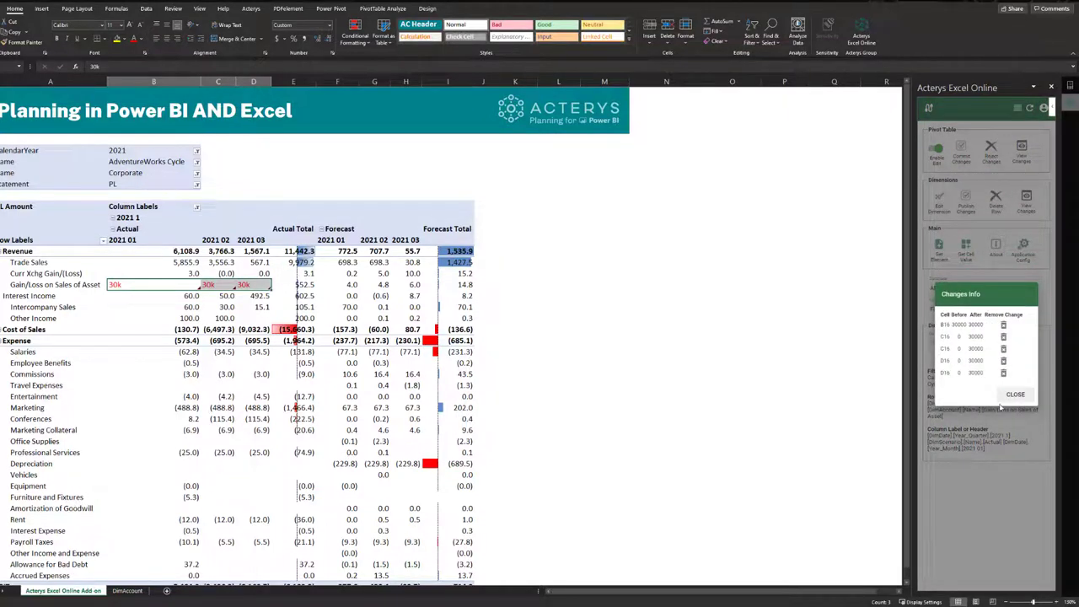
click(1013, 395)
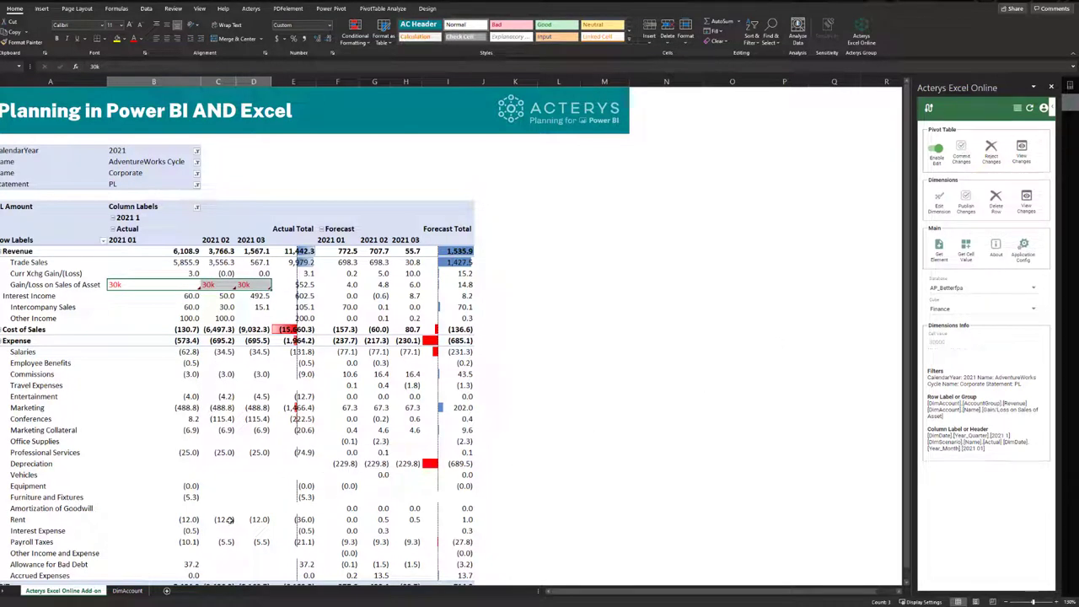
Step: Load the DimAccount dimension, filtered on AccountGroup for the Assets group, into a sheet for editing
click(942, 207)
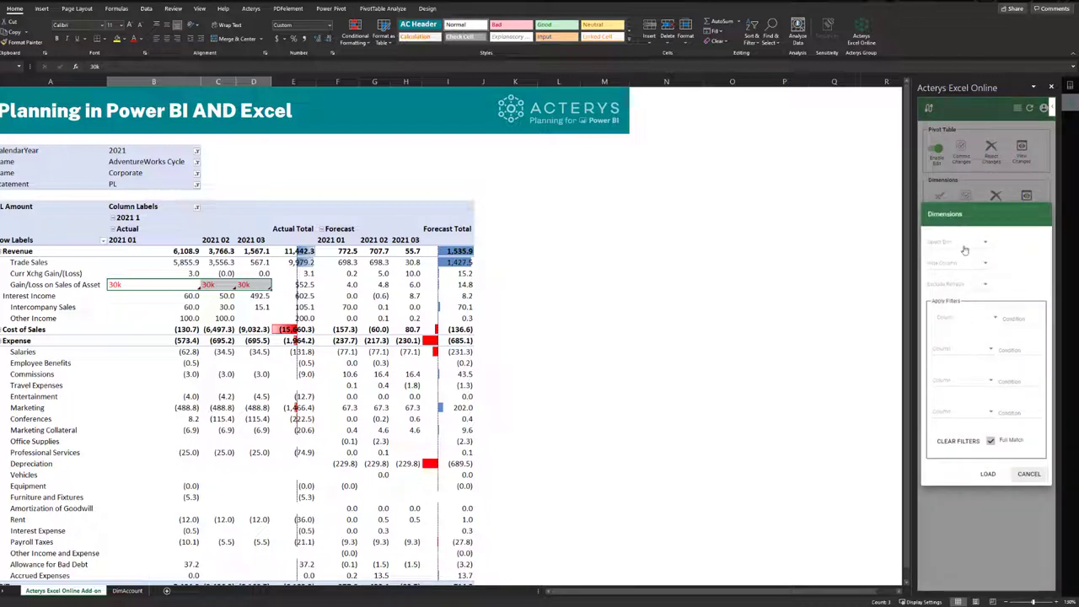
click(958, 242)
click(961, 243)
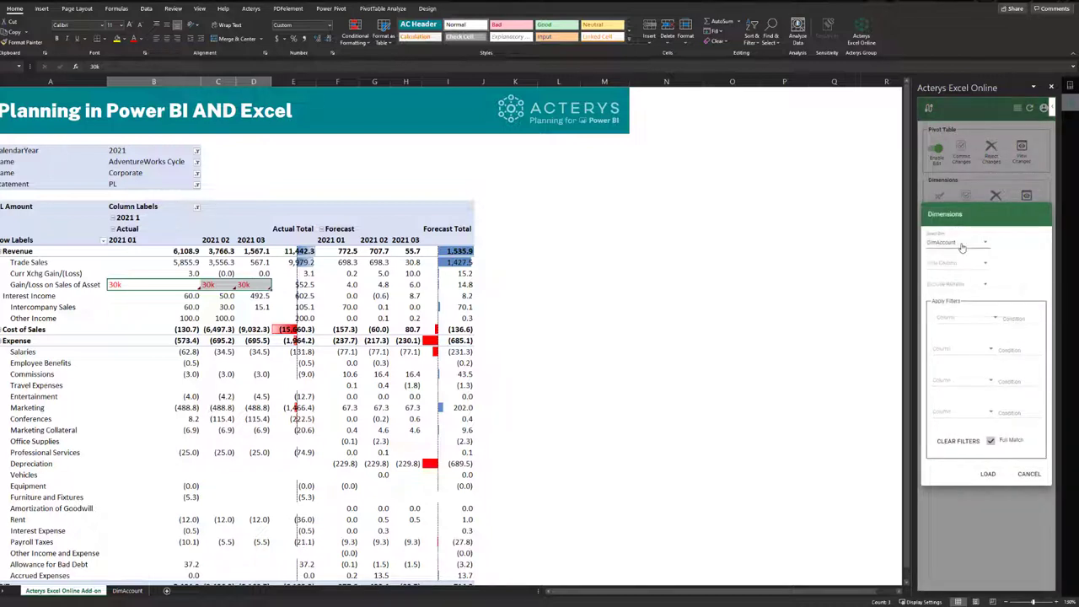
click(965, 320)
click(959, 341)
click(1017, 316)
text(asd)
click(990, 475)
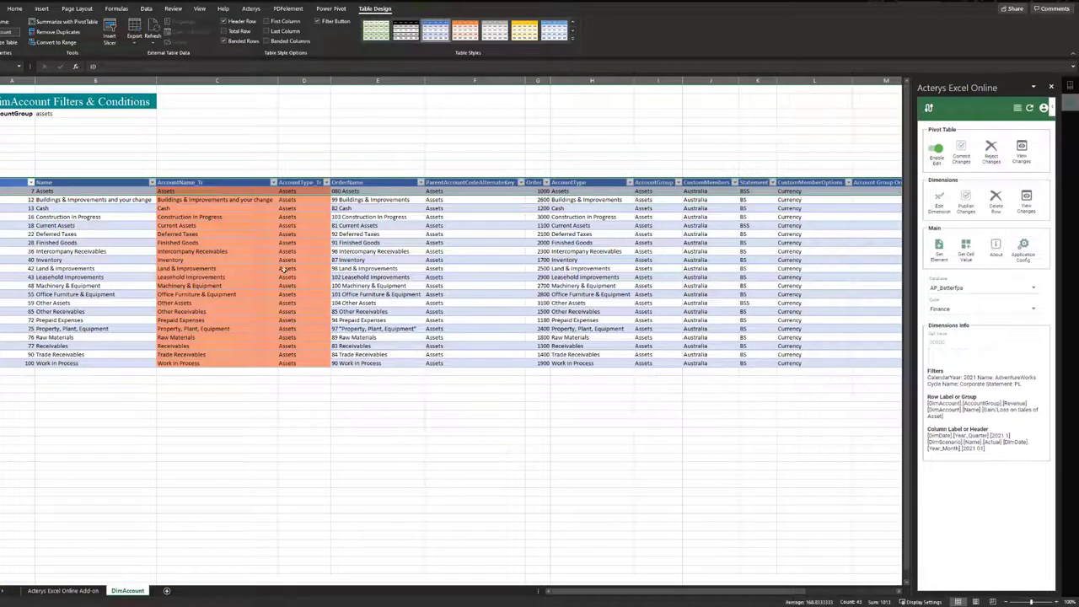
Step: Change Office Furniture & Equipment's ParentAccountCodeAlternateKey to assets1
click(702, 268)
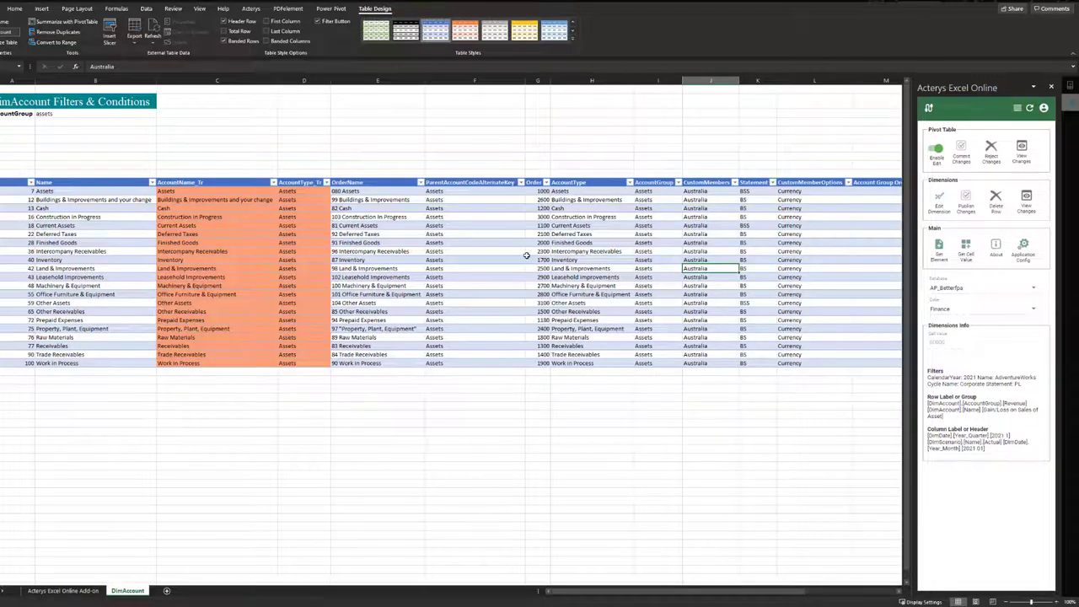
drag(542, 208, 542, 268)
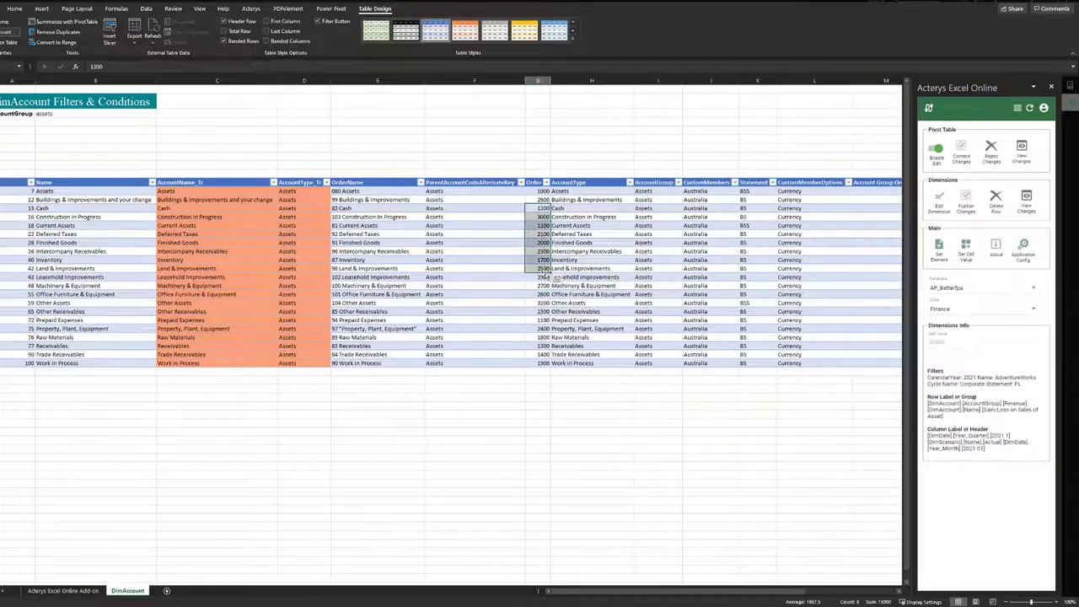
click(476, 294)
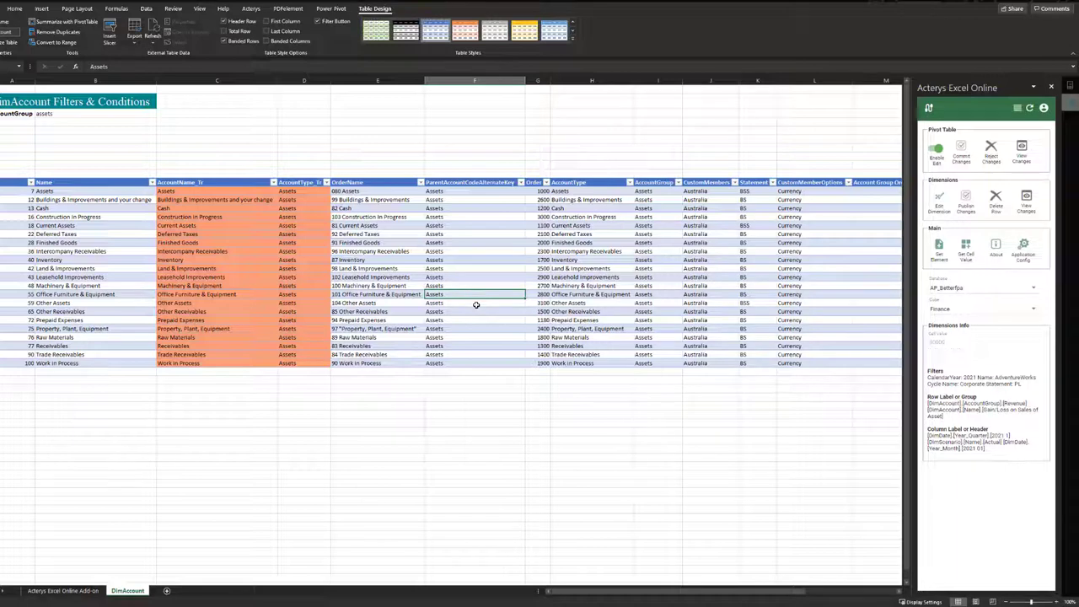
text(assets1)
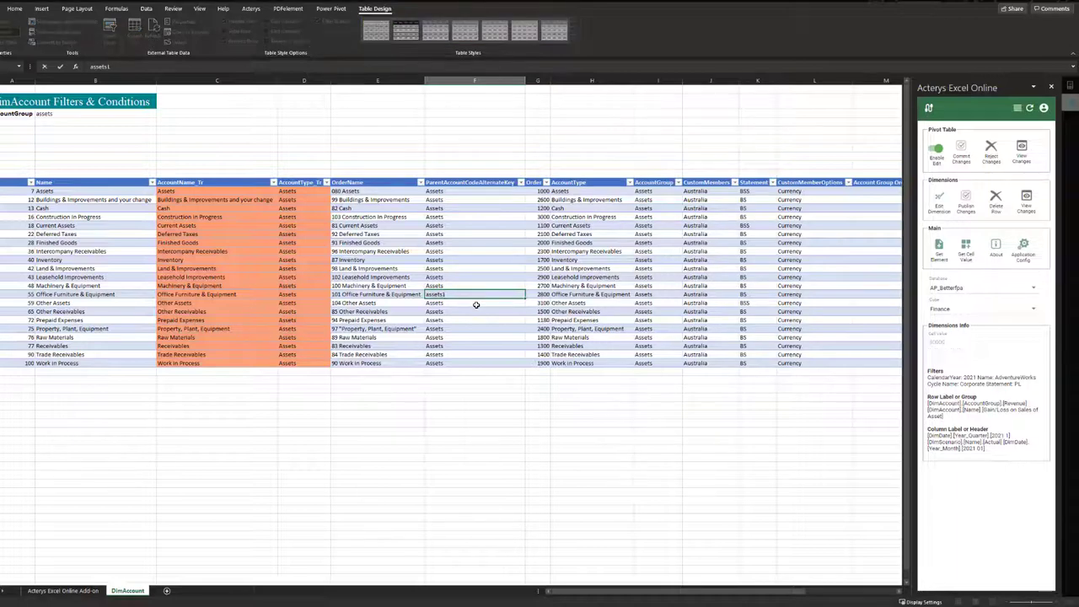
key(Return)
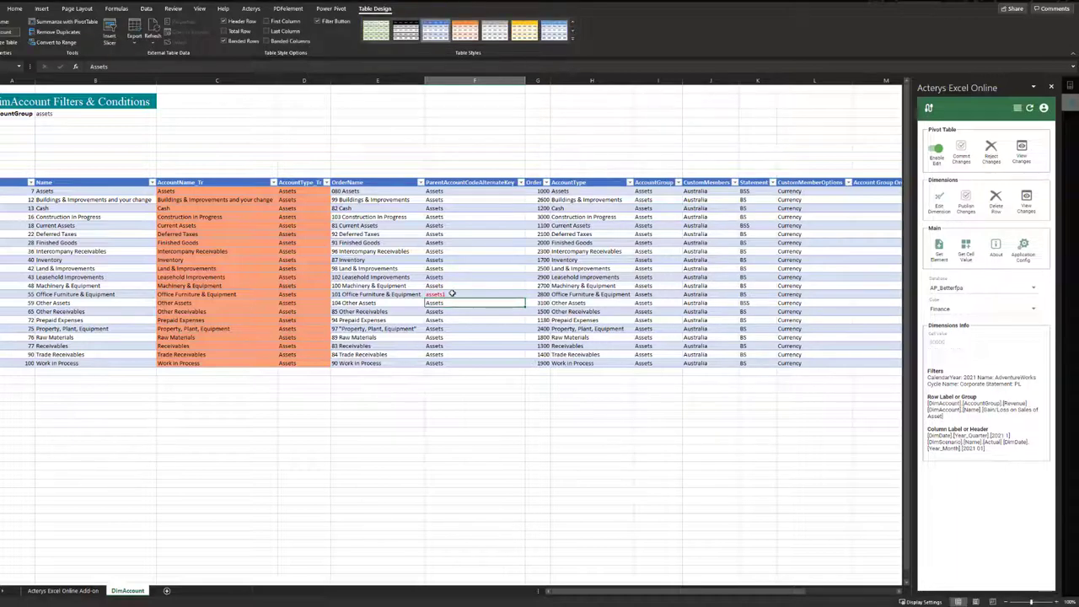